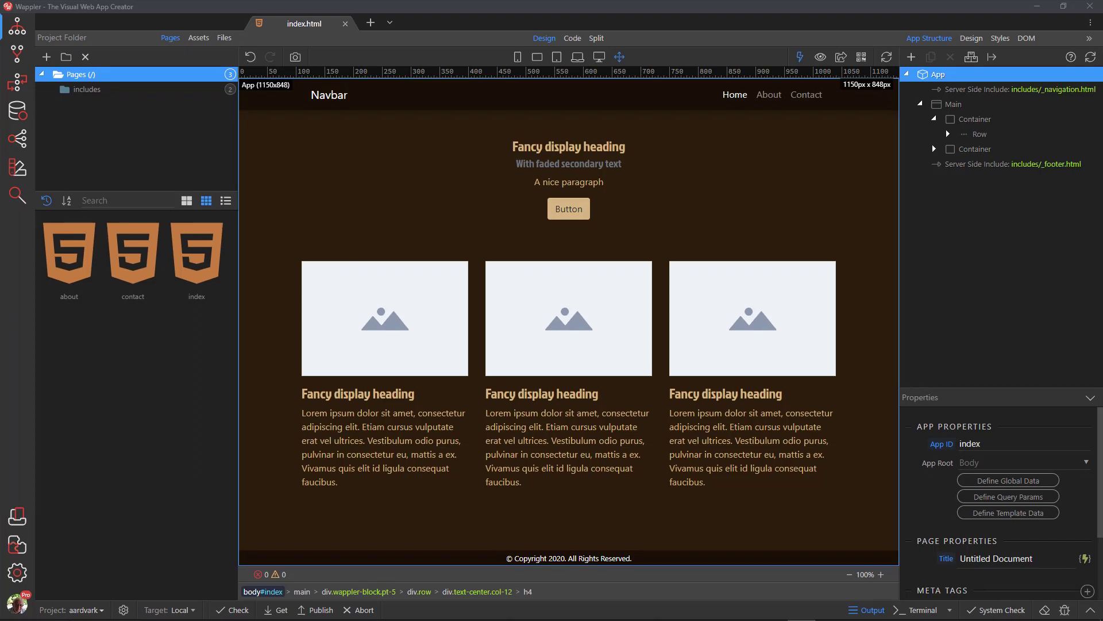
Step: Set the first column's image source to aardvar3..jpg from the assets images folder and make it responsive
{"action": "left_click", "coordinate": [191, 36]}
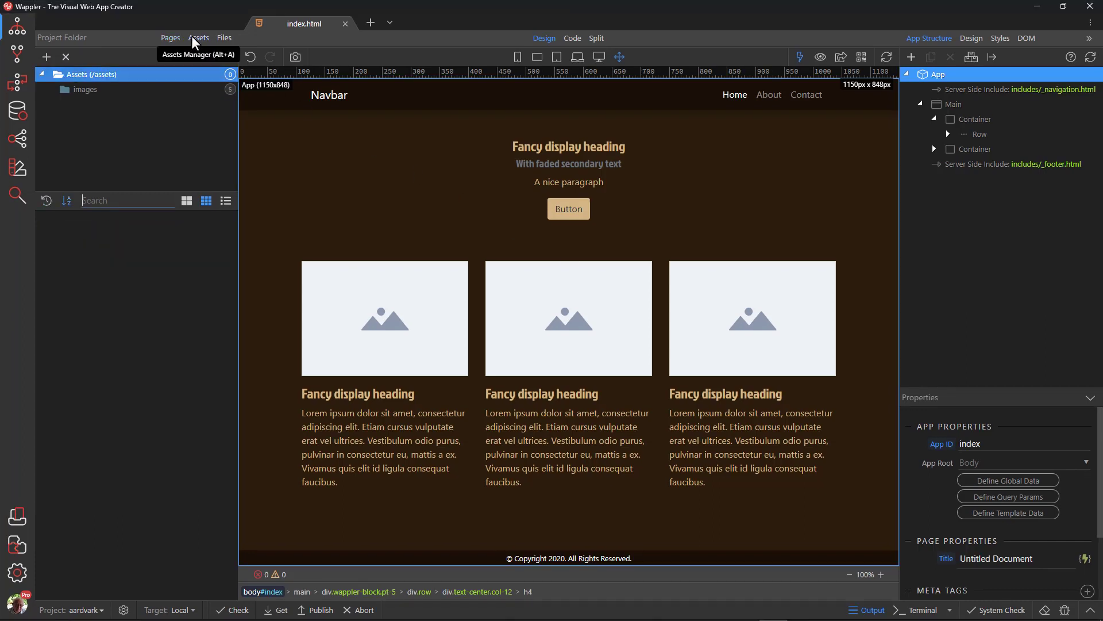
{"action": "left_click", "coordinate": [84, 90]}
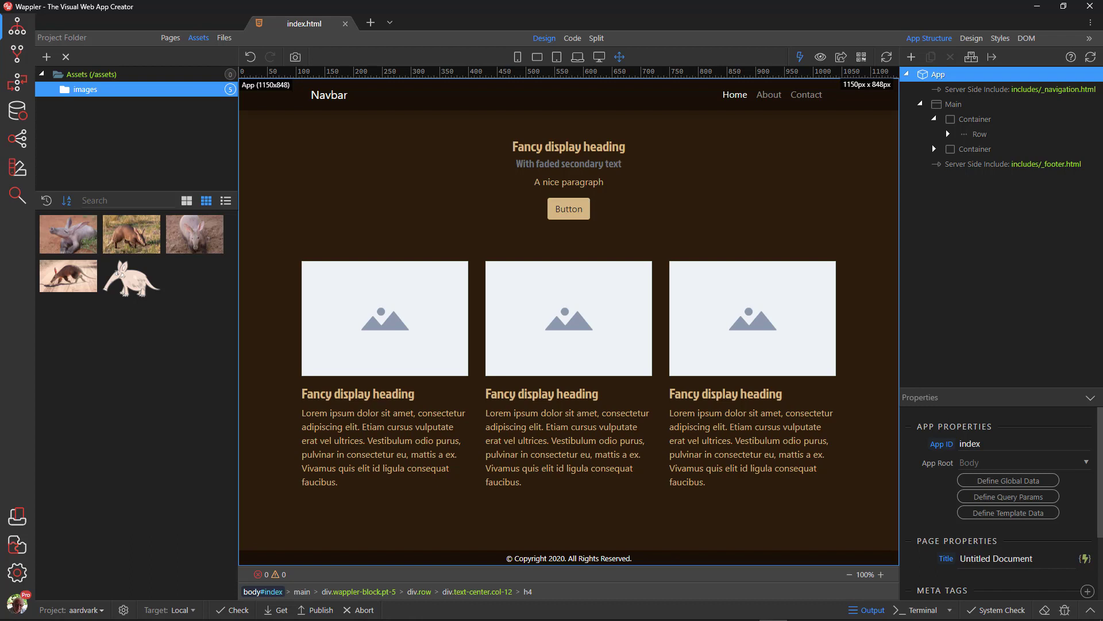
{"action": "left_click", "coordinate": [392, 322]}
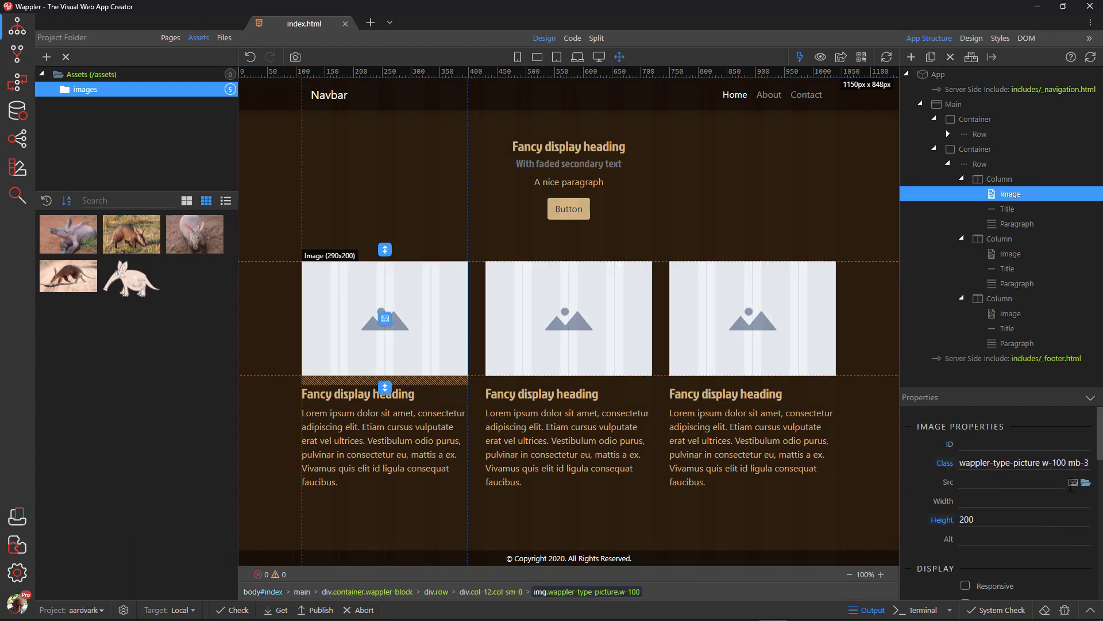
{"action": "left_click", "coordinate": [1072, 482]}
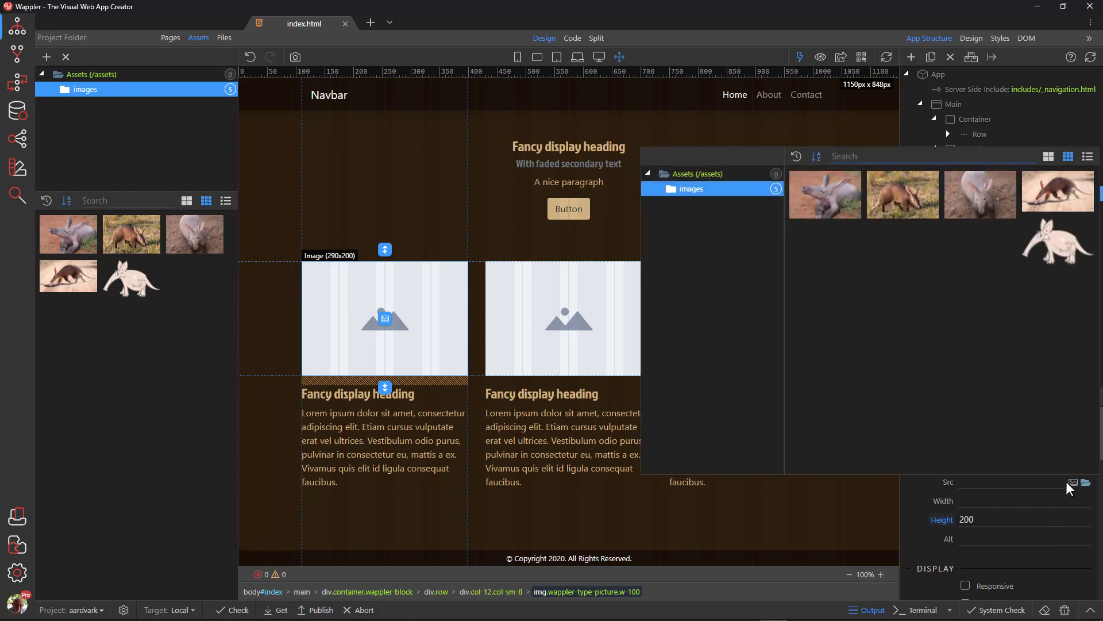
{"action": "left_click", "coordinate": [829, 211]}
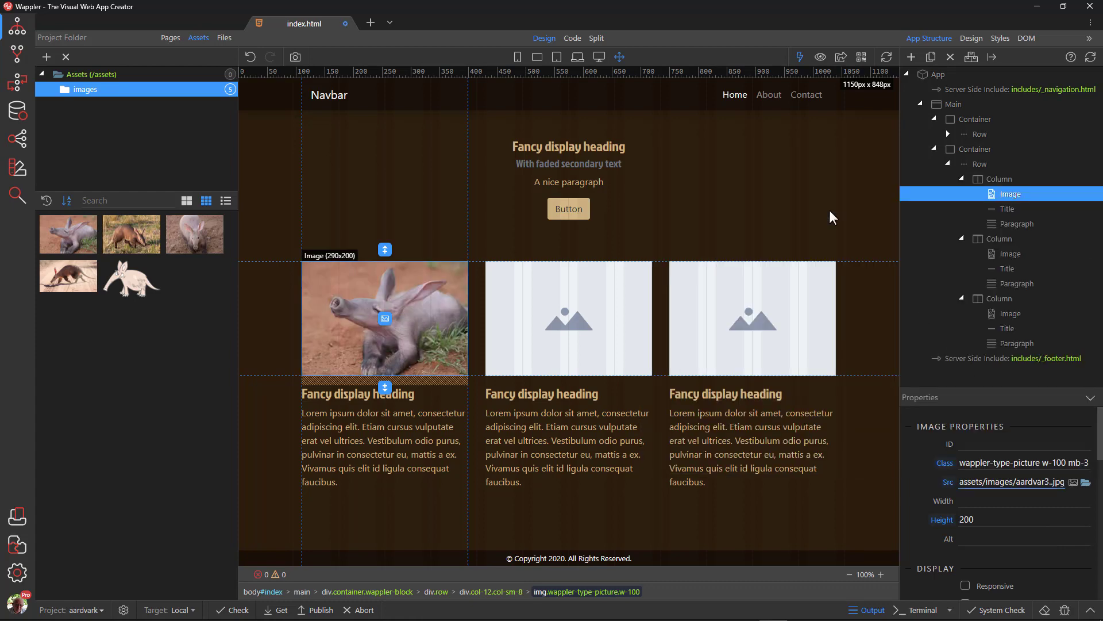
{"action": "left_click", "coordinate": [966, 585]}
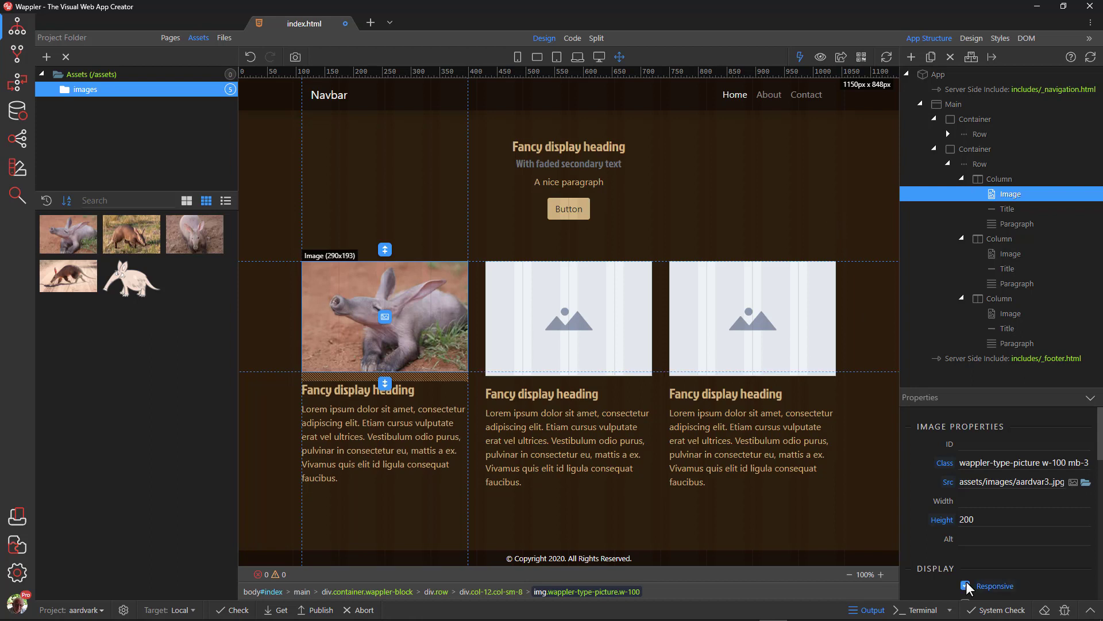
Step: Set the second column's image source to aardvark1.jpg and make the image responsive
{"action": "left_click", "coordinate": [574, 325]}
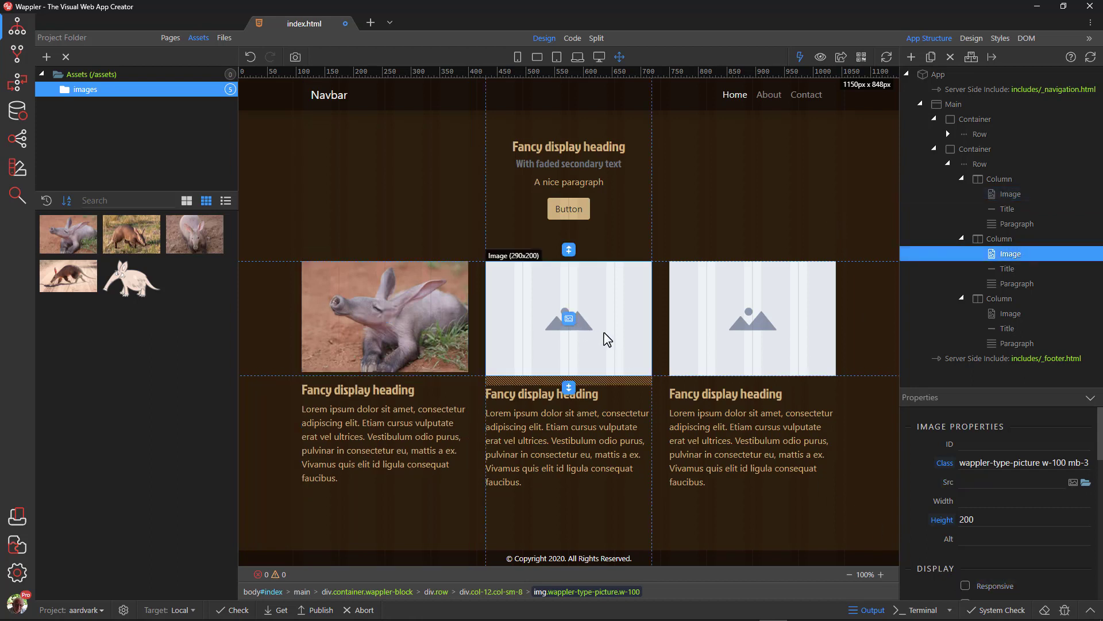
{"action": "left_click", "coordinate": [1073, 482]}
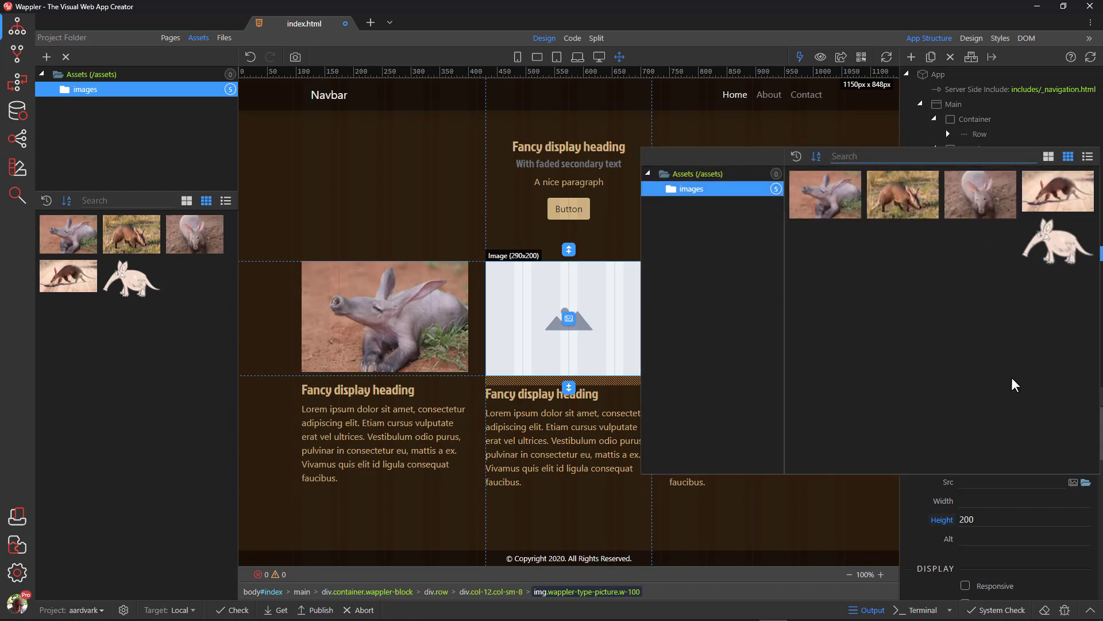
{"action": "left_click", "coordinate": [908, 202]}
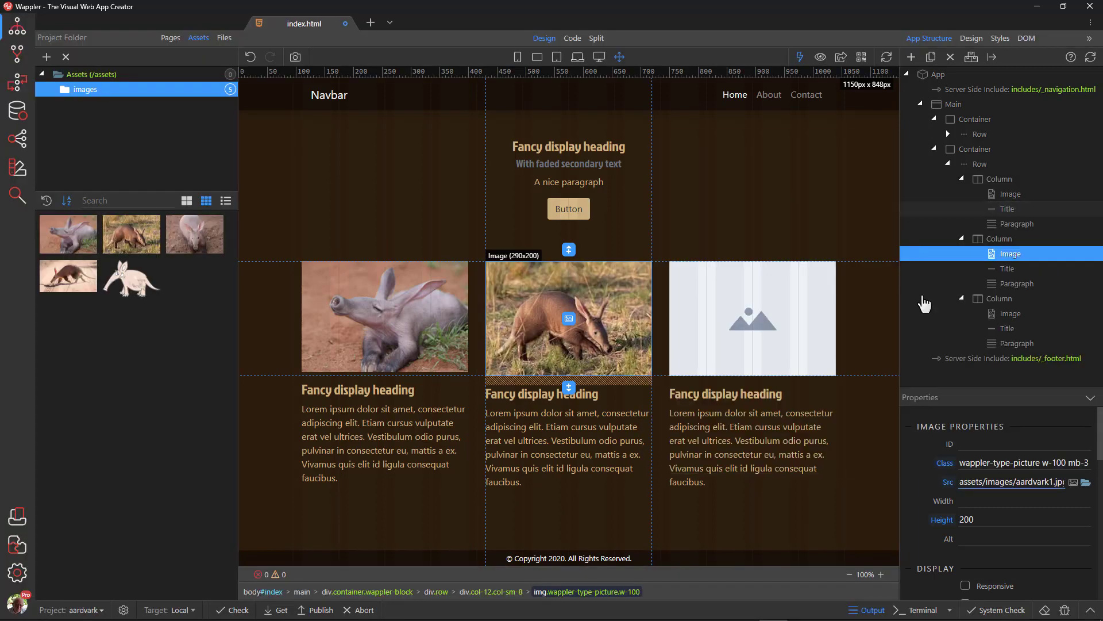
{"action": "left_click", "coordinate": [965, 586]}
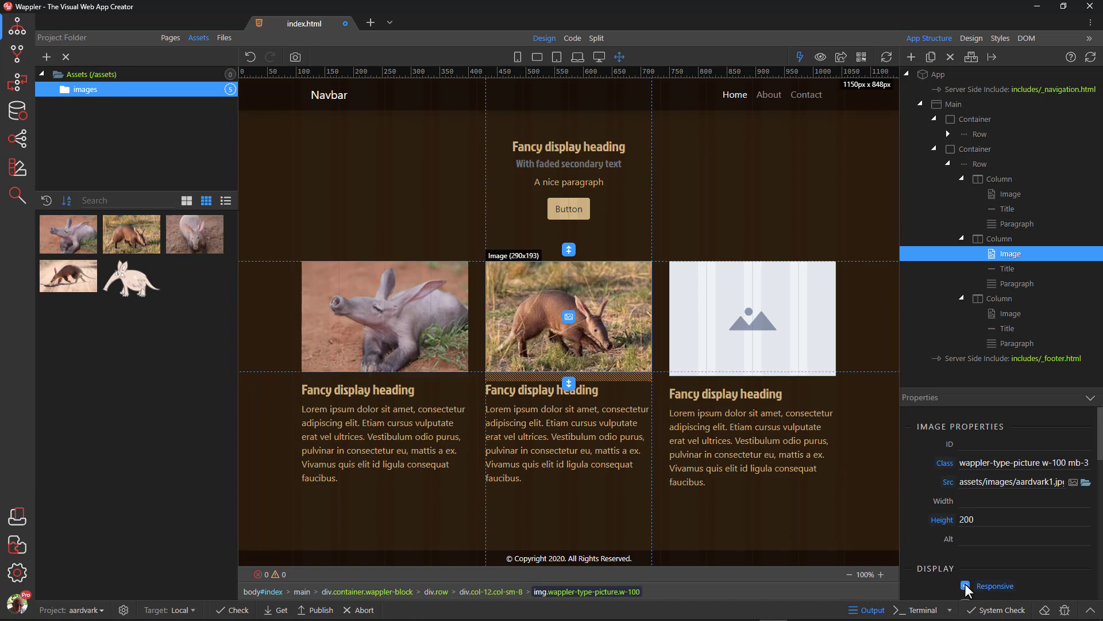
Step: Set the third column's image source to aardvark2.jpg and make the image responsive
{"action": "left_click", "coordinate": [747, 319]}
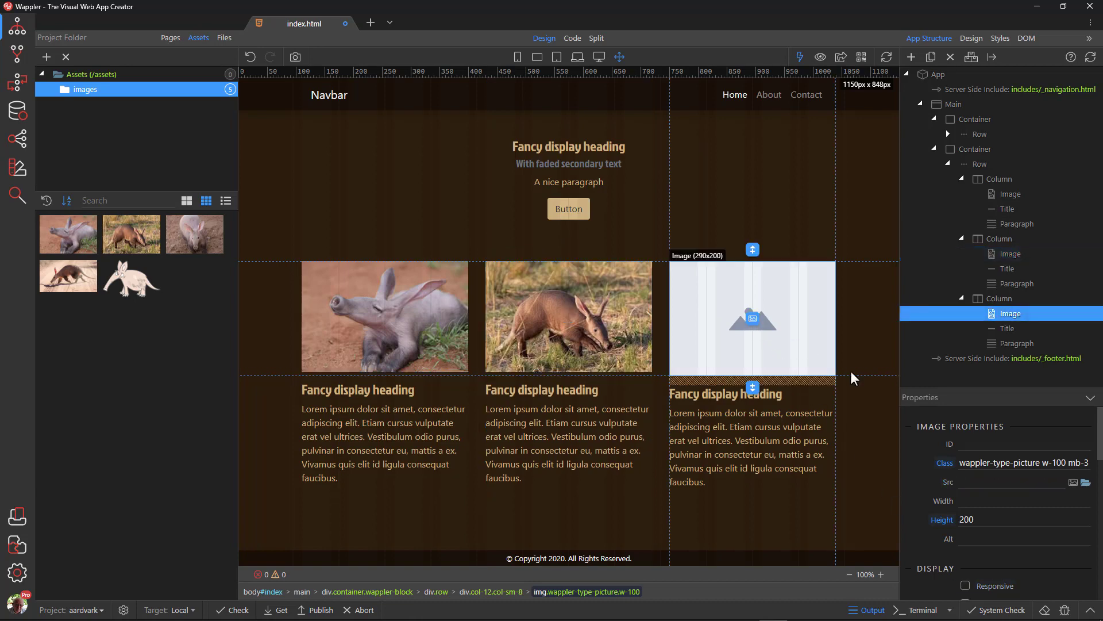
{"action": "left_click", "coordinate": [1072, 484]}
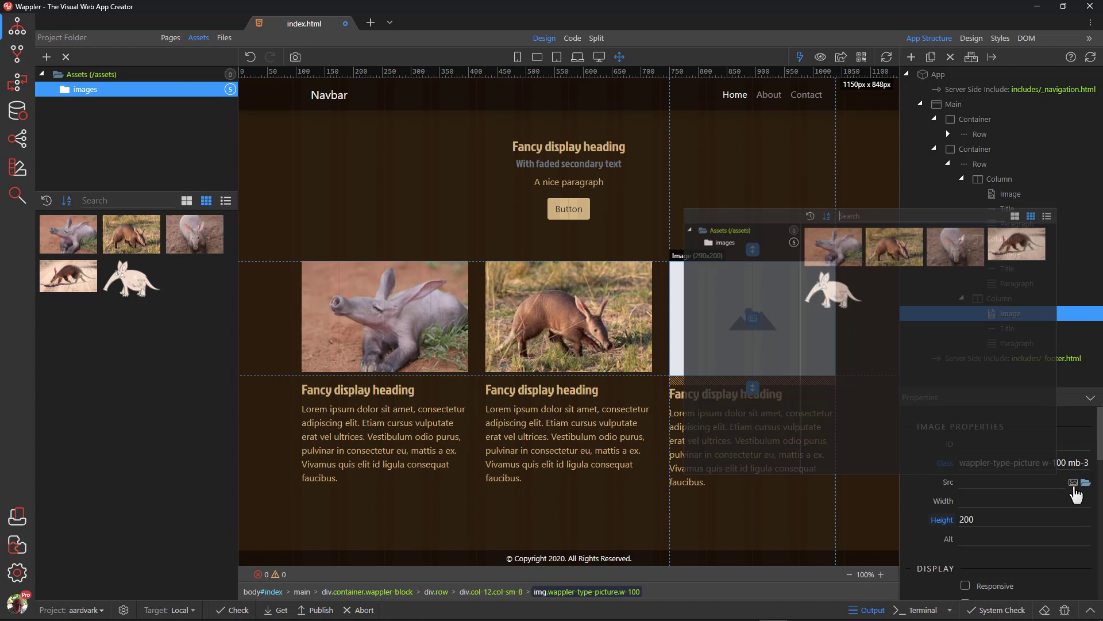
{"action": "left_click", "coordinate": [966, 213]}
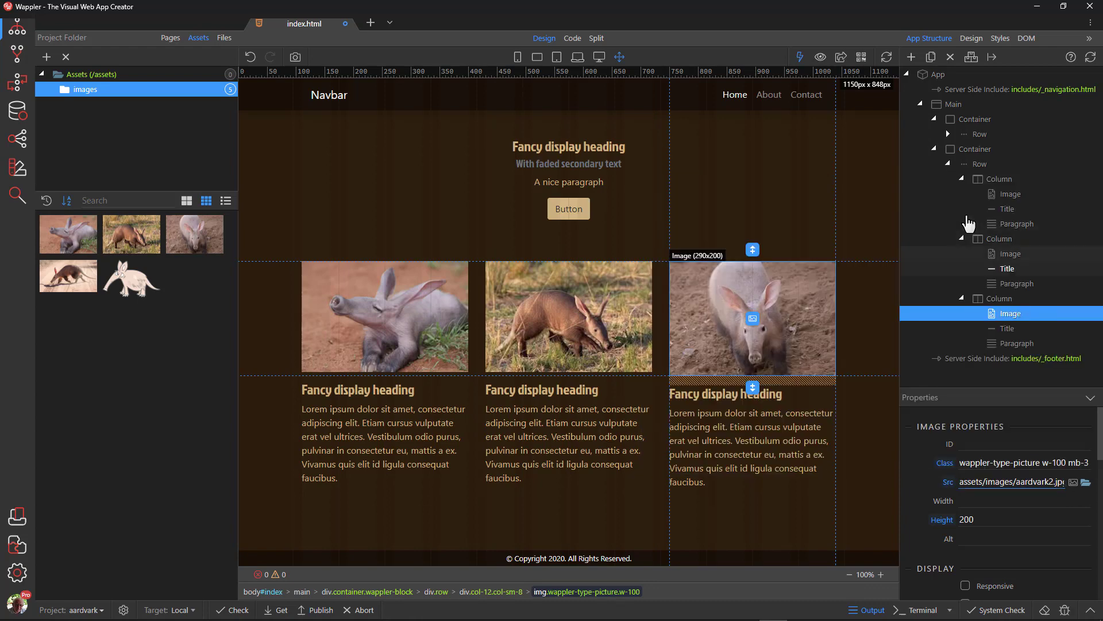
{"action": "left_click", "coordinate": [965, 586]}
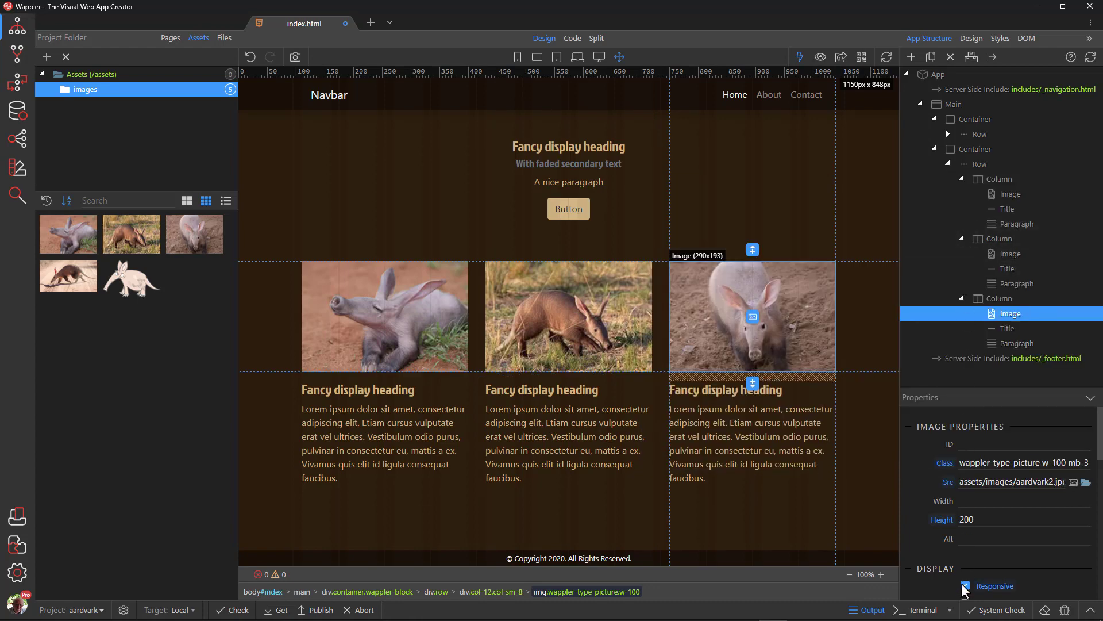
{"action": "left_click", "coordinate": [884, 502]}
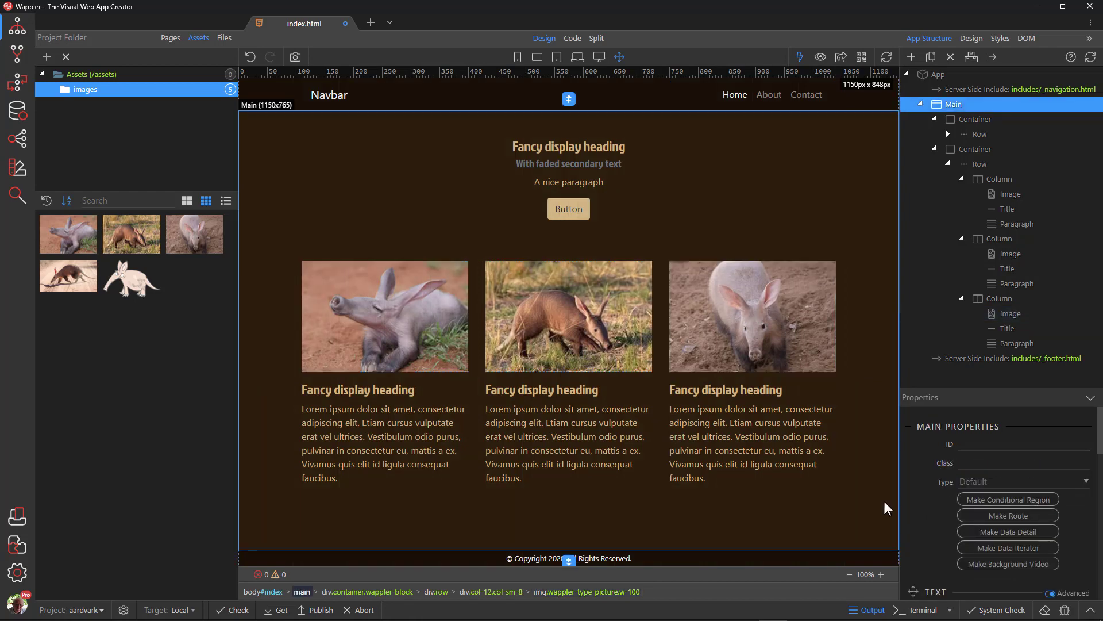
Step: Change the container around the main heading and button to the Fluid type
{"action": "left_click", "coordinate": [805, 188]}
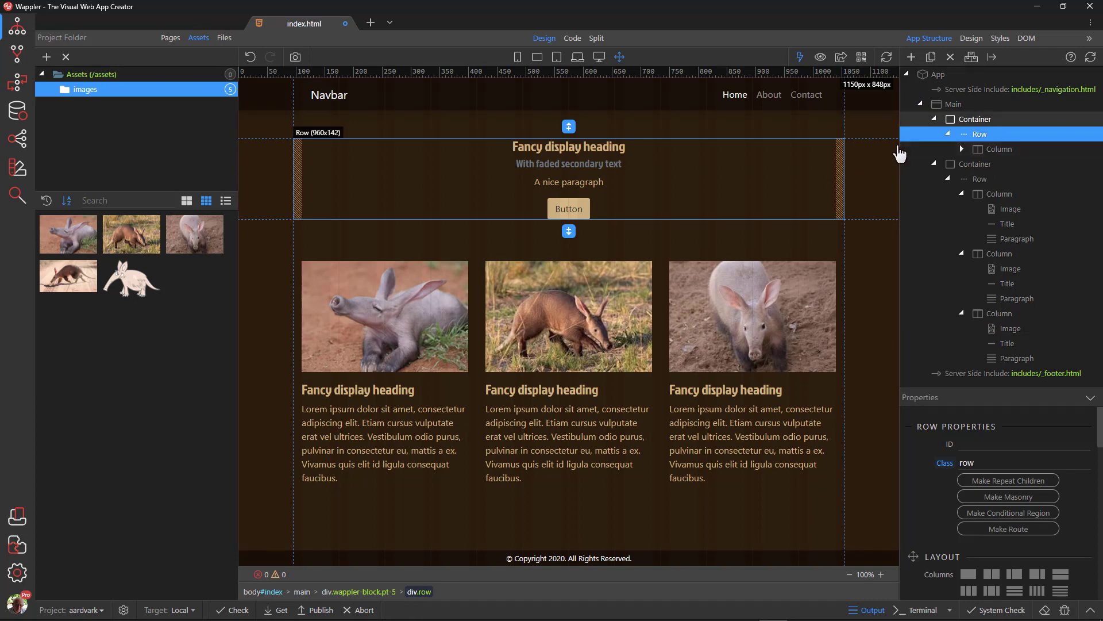
{"action": "left_click", "coordinate": [959, 119]}
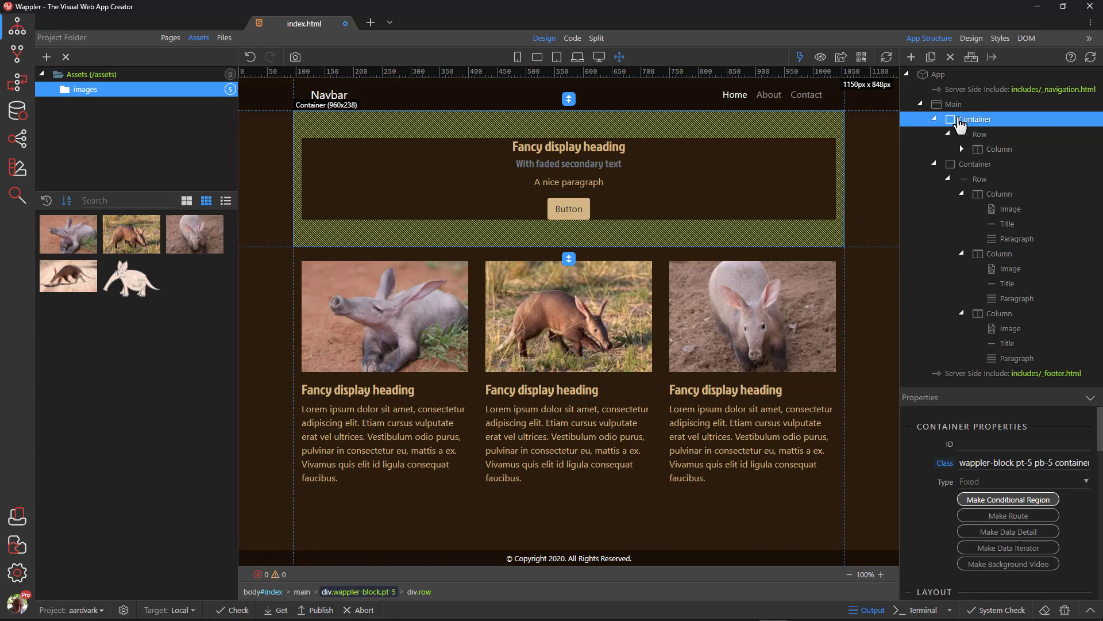
{"action": "left_click", "coordinate": [1077, 481]}
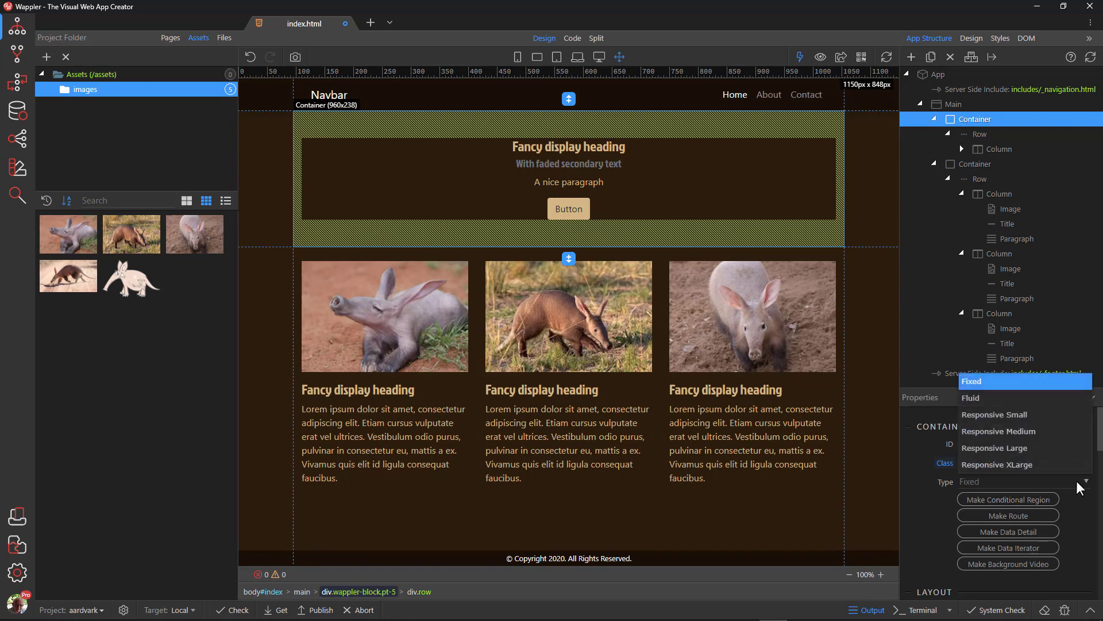
{"action": "left_click", "coordinate": [1018, 396]}
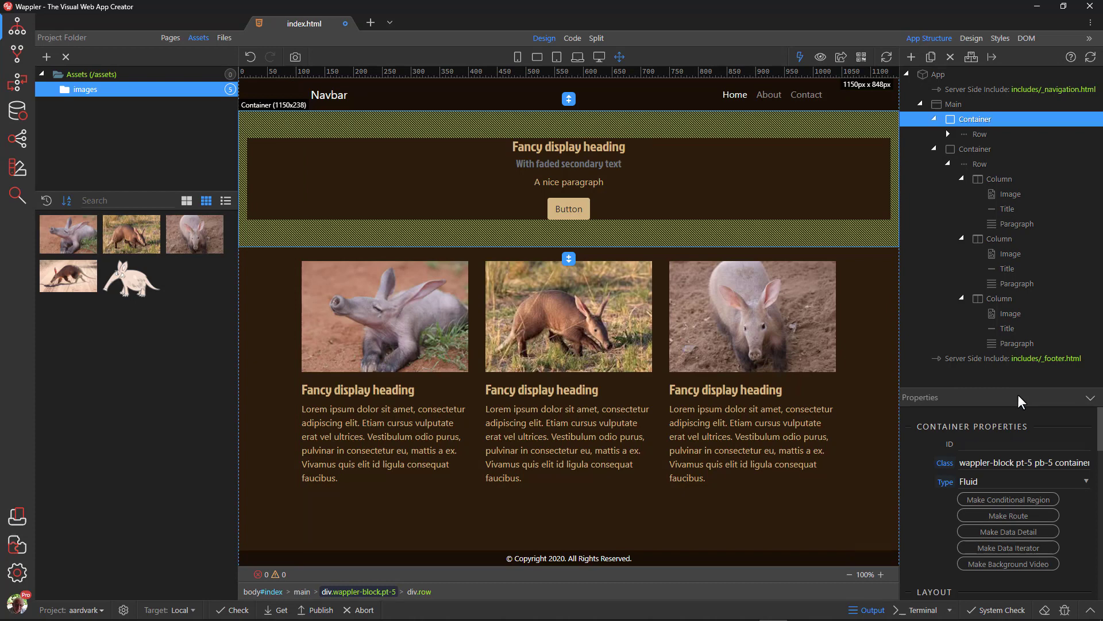
Step: Give the heading container the background image banner.jpg from the assets/images folder
{"action": "left_click", "coordinate": [970, 39]}
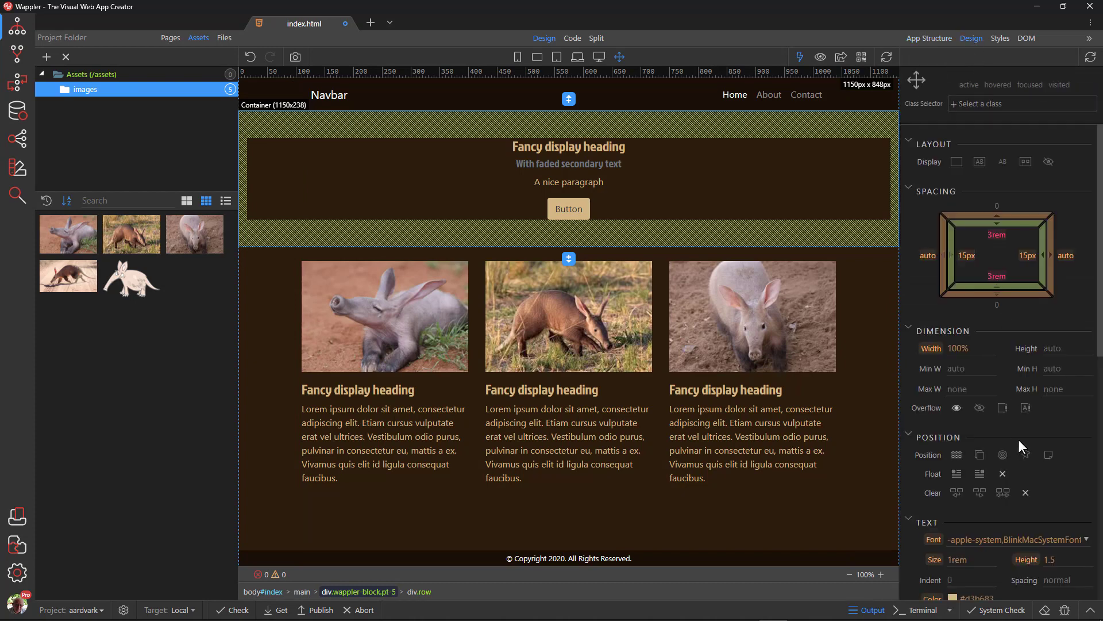
{"action": "scroll", "coordinate": [1018, 442], "scroll_direction": "down", "scroll_amount": 8}
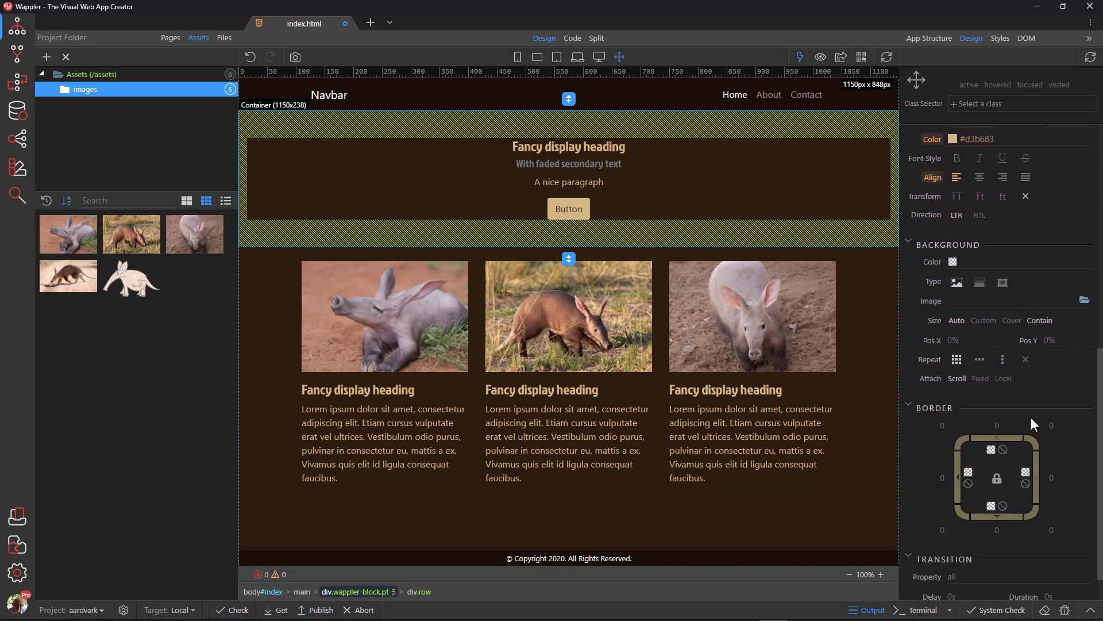
{"action": "left_click", "coordinate": [1084, 299]}
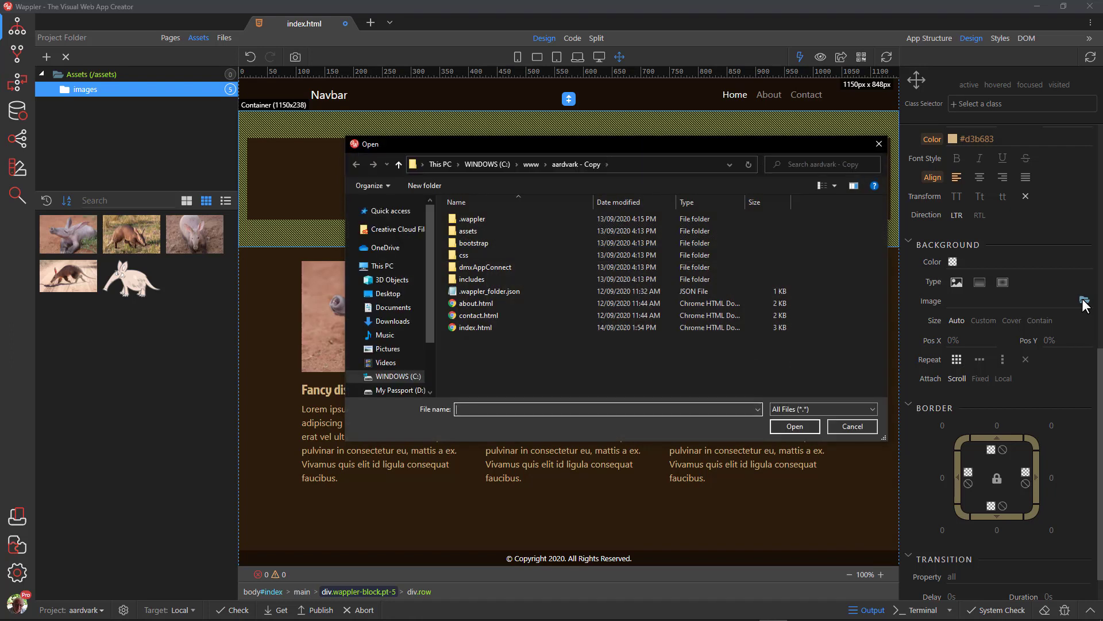
{"action": "double_click", "coordinate": [454, 230]}
{"action": "double_click", "coordinate": [451, 219]}
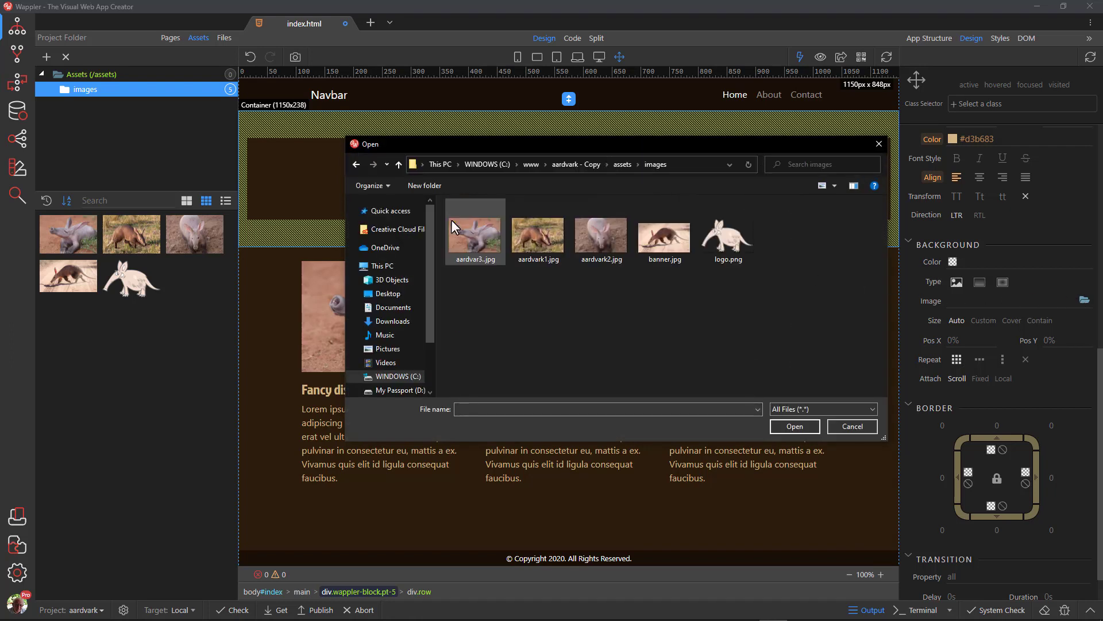
{"action": "left_click", "coordinate": [660, 242]}
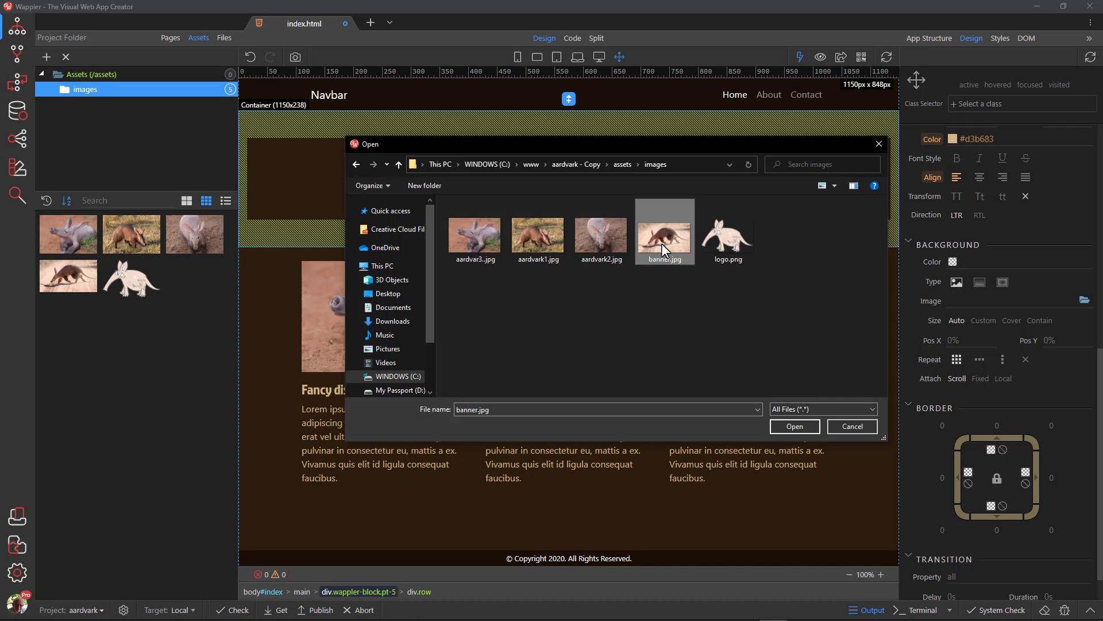
{"action": "left_click", "coordinate": [790, 426]}
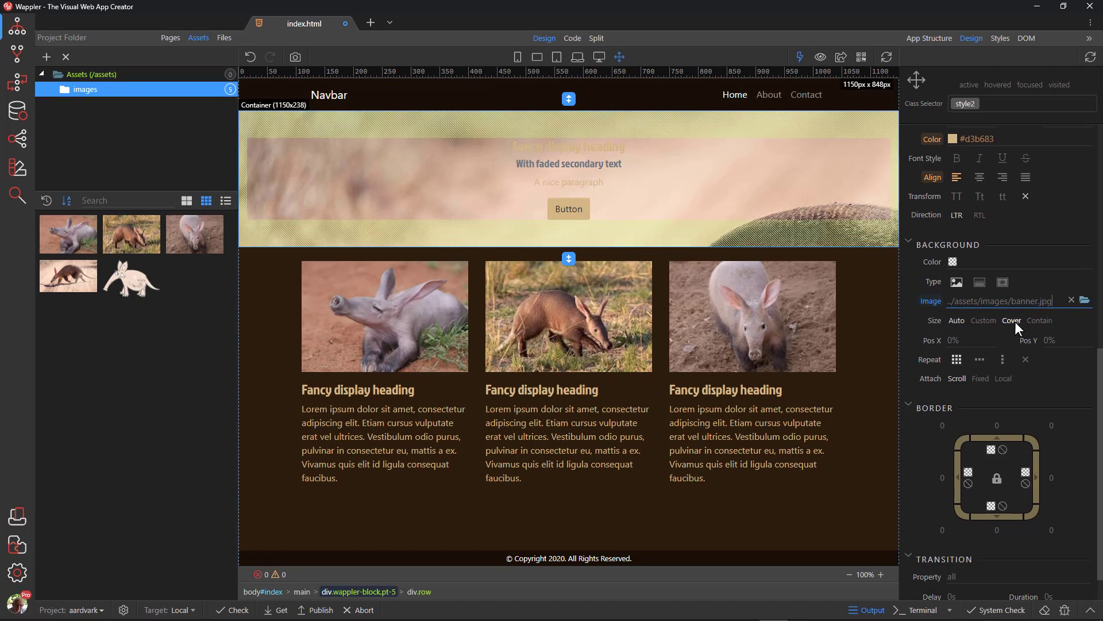
Step: Set the banner background's size to Cover, its X position to 50% and its Y position to center
{"action": "left_click", "coordinate": [1015, 323]}
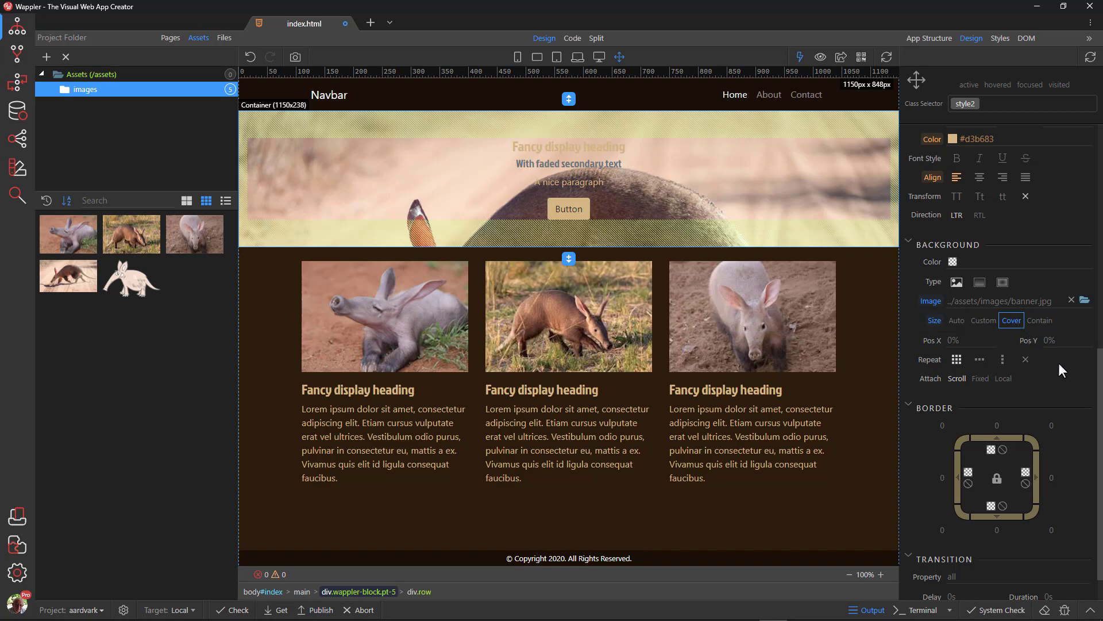
{"action": "left_click", "coordinate": [985, 343]}
{"action": "type", "text": "50%"}
{"action": "left_click", "coordinate": [1050, 342]}
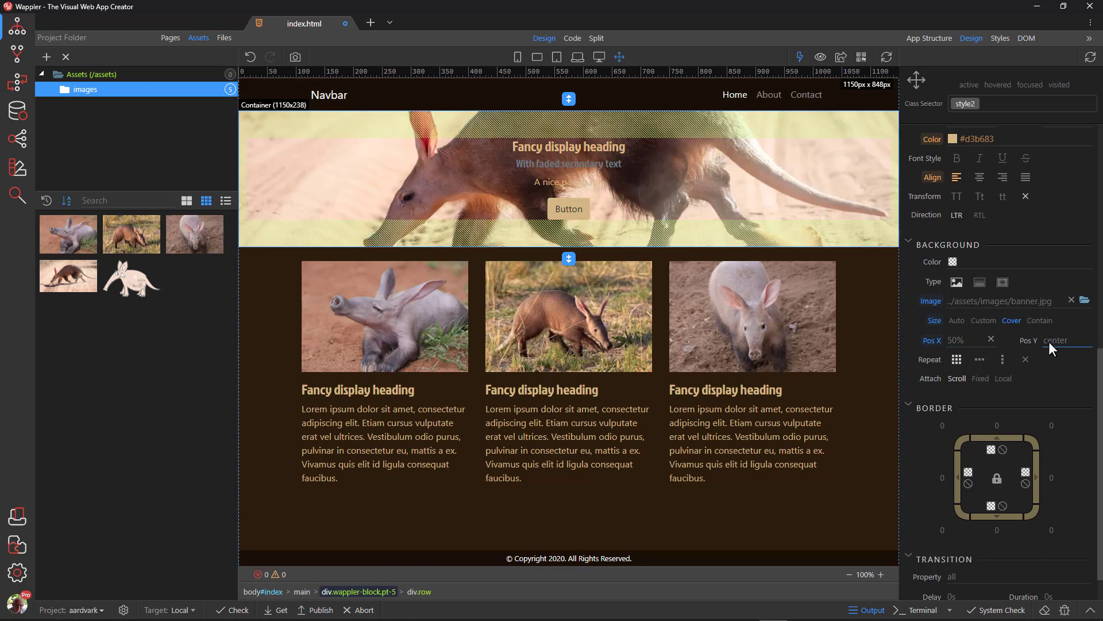
Step: Set the banner container's height to 45vh and check the layout at phone, landscape phone and tablet sizes
{"action": "scroll", "coordinate": [1064, 378], "scroll_direction": "up", "scroll_amount": 6}
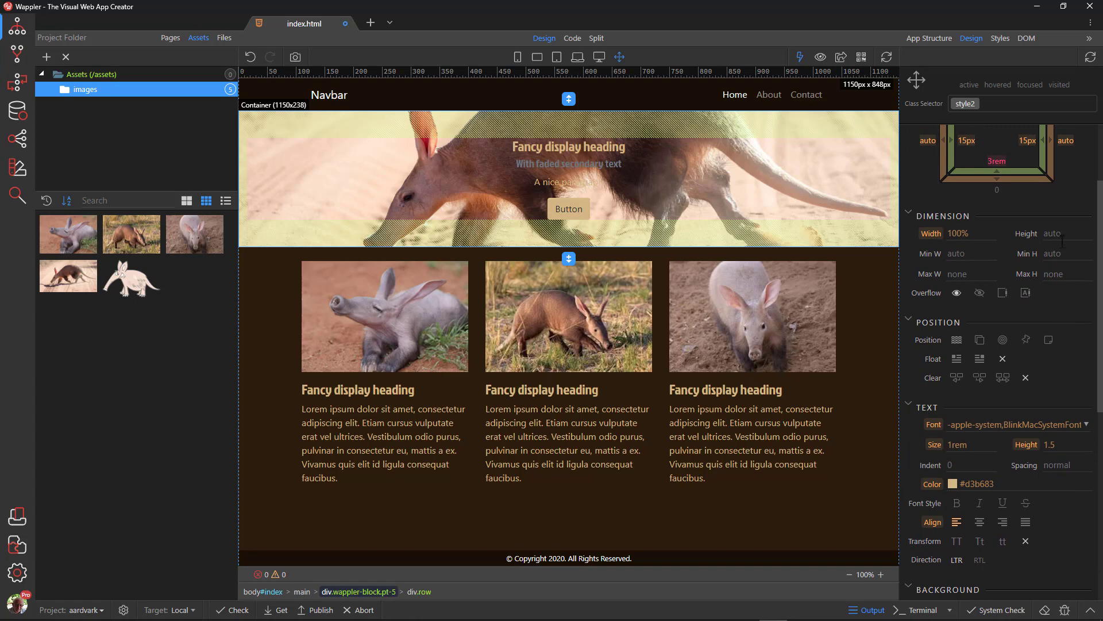
{"action": "type", "text": "45vh"}
{"action": "key", "text": "Return"}
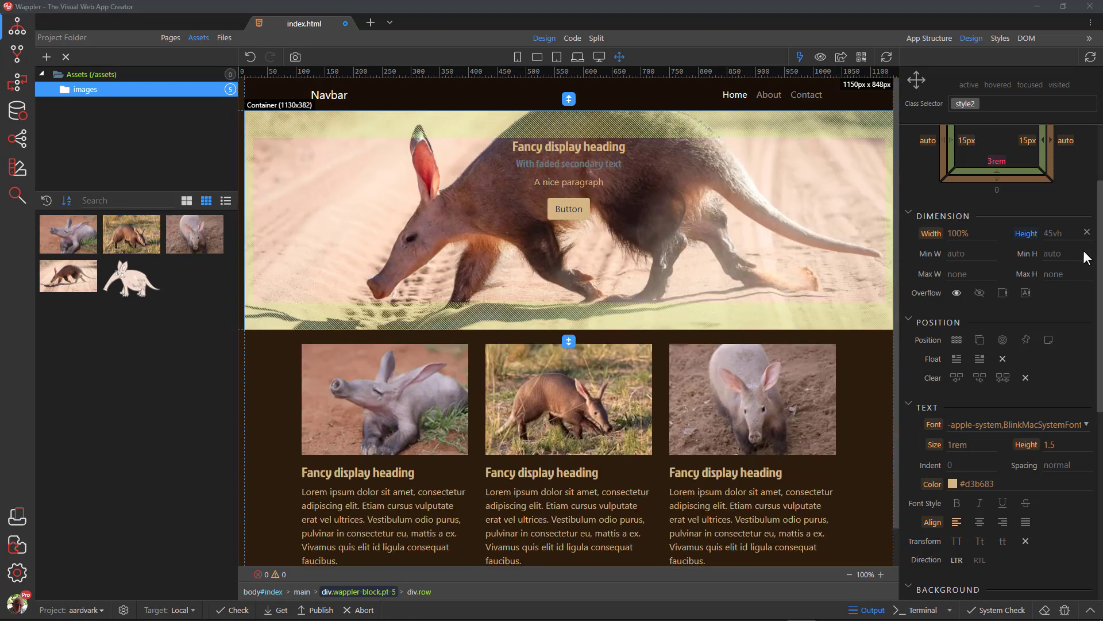
{"action": "left_click", "coordinate": [517, 57]}
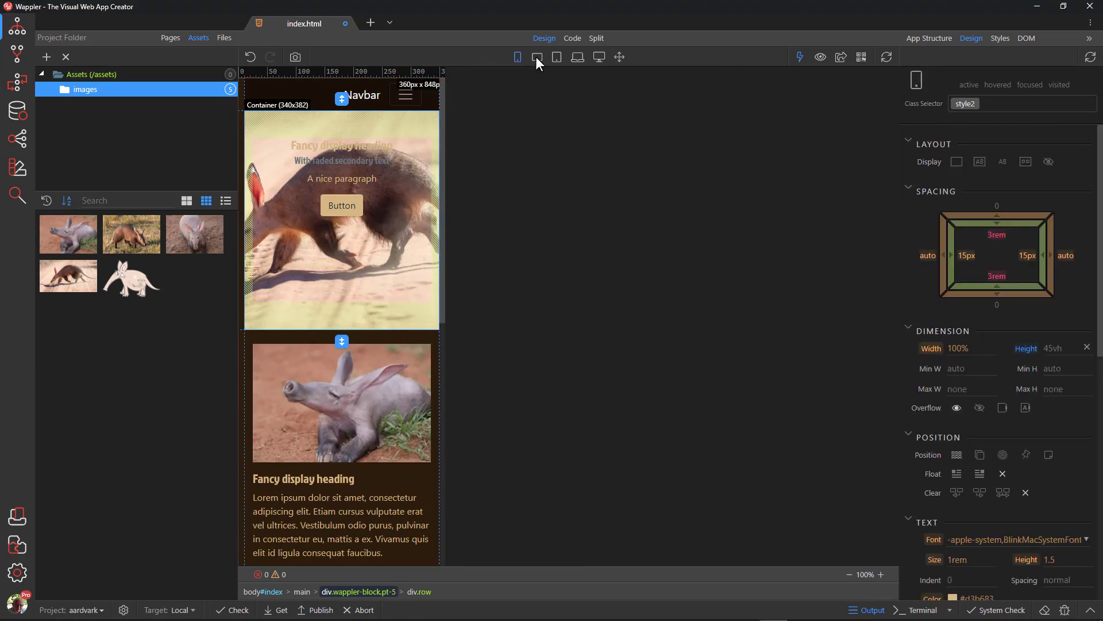
{"action": "left_click", "coordinate": [537, 57]}
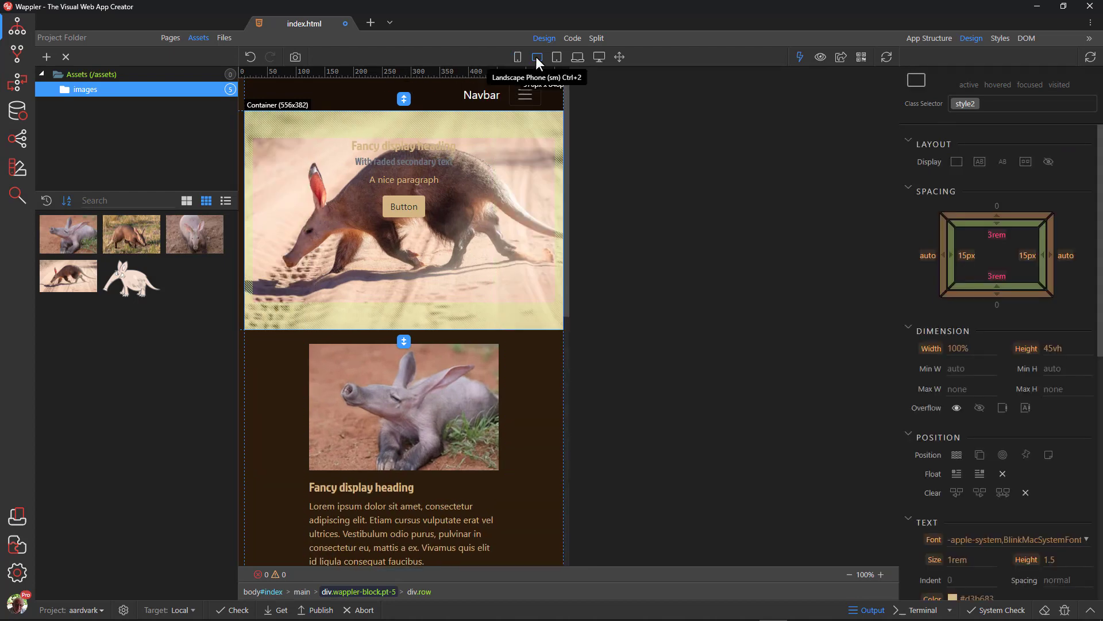
{"action": "left_click", "coordinate": [557, 57]}
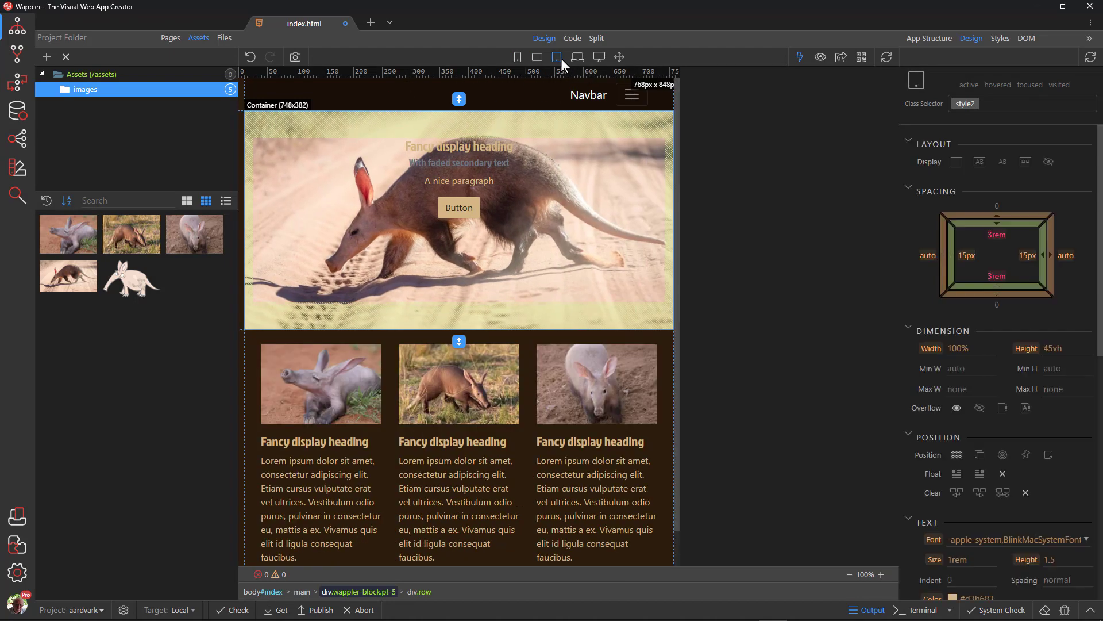
{"action": "left_click", "coordinate": [619, 56]}
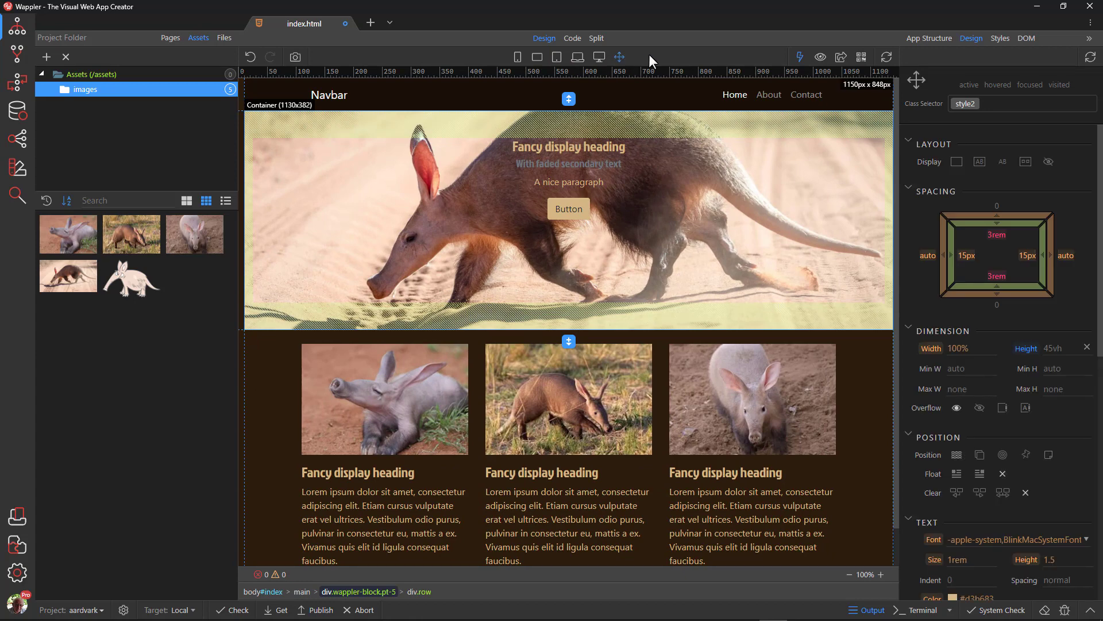
Step: Open the _navigation page from the includes folder and select the navbar brand
{"action": "left_click", "coordinate": [925, 40]}
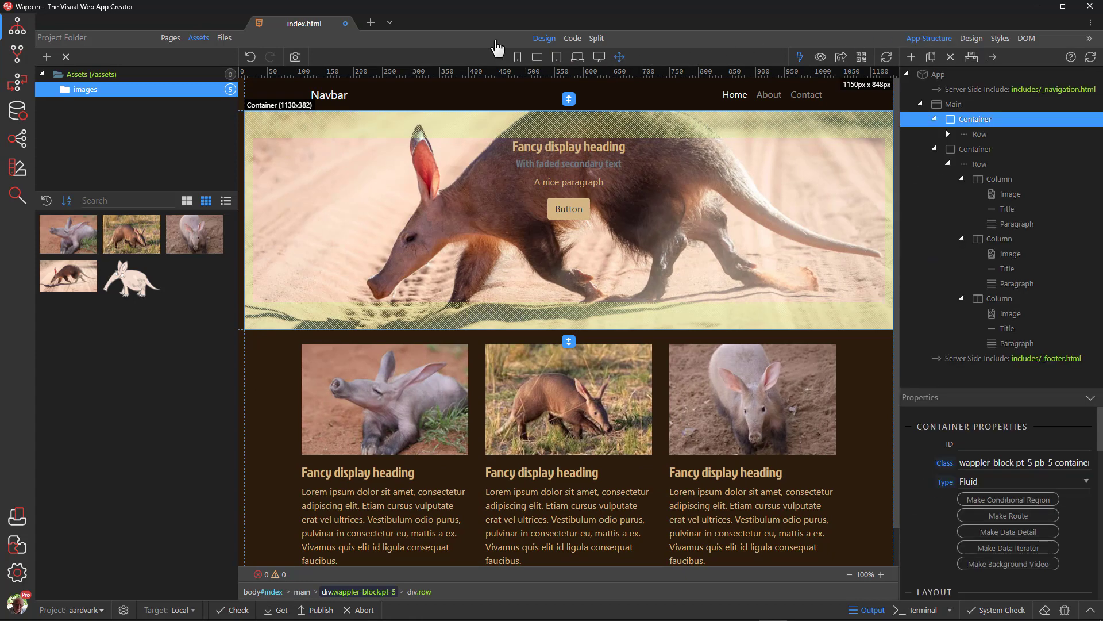
{"action": "left_click", "coordinate": [168, 39]}
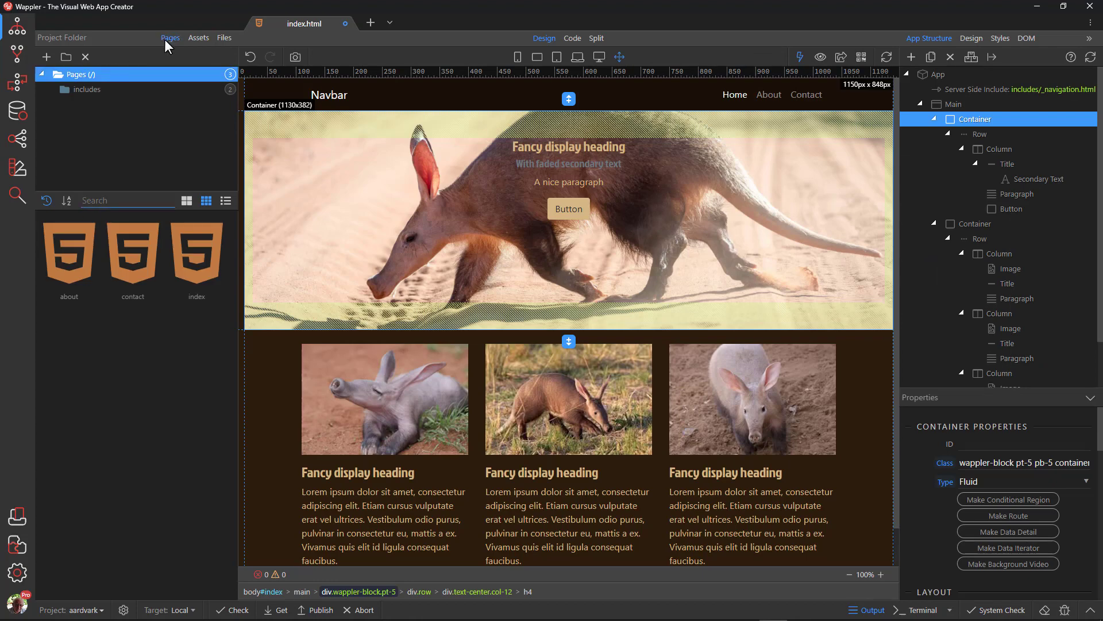
{"action": "left_click", "coordinate": [75, 93]}
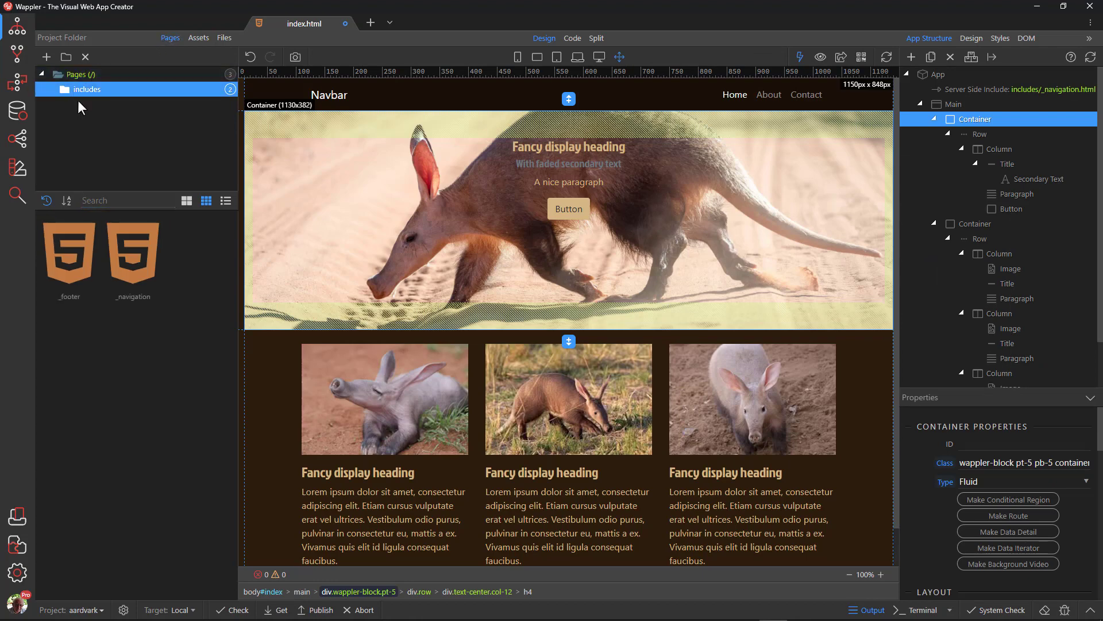
{"action": "double_click", "coordinate": [137, 275]}
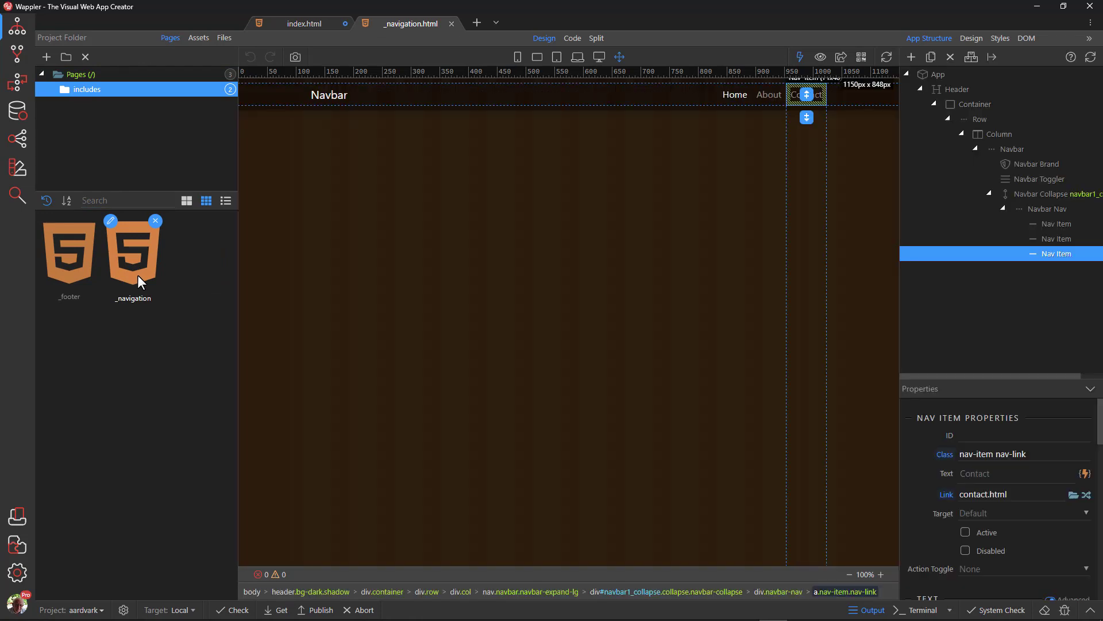
{"action": "left_click", "coordinate": [330, 98]}
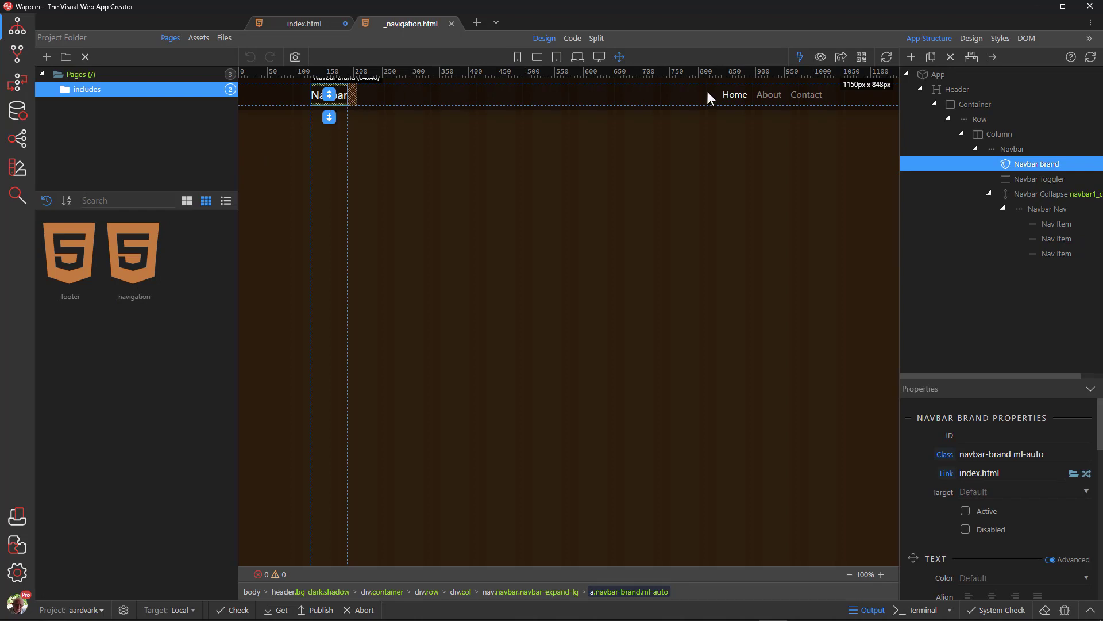
Step: Try inserting a container before the header in the navigation page, and remove it again
{"action": "left_click", "coordinate": [936, 93]}
{"action": "left_click", "coordinate": [937, 93]}
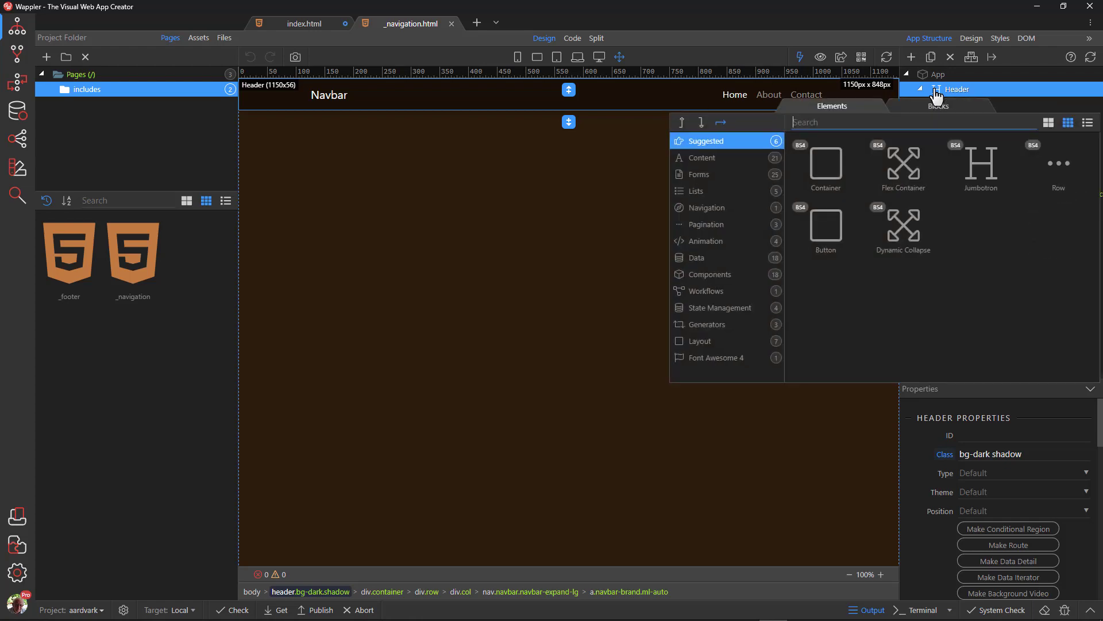
{"action": "left_click", "coordinate": [682, 123]}
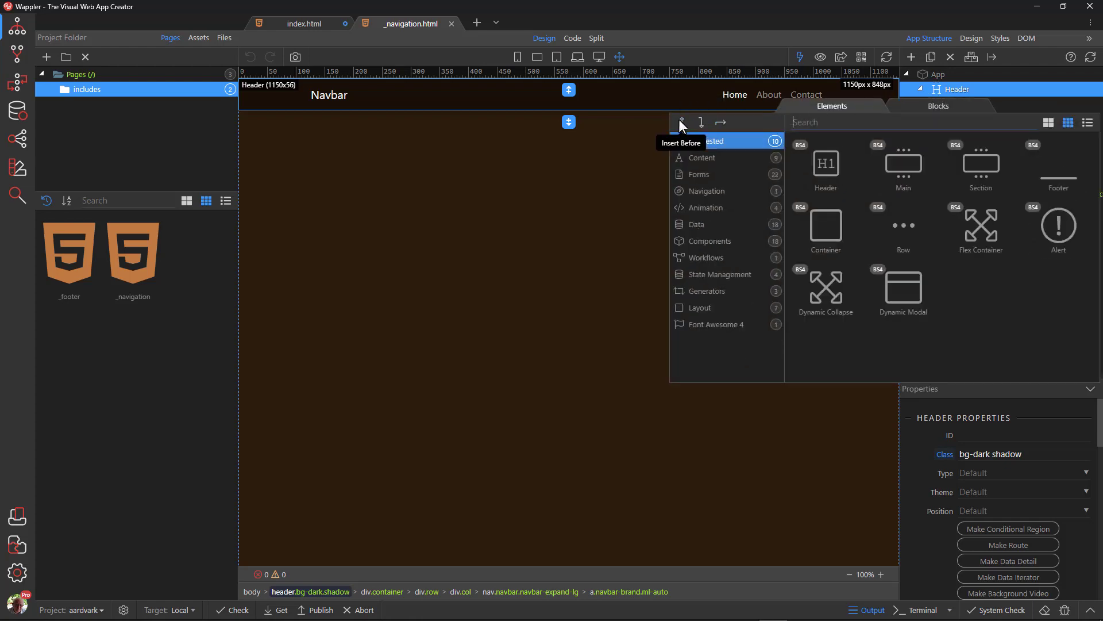
{"action": "left_click", "coordinate": [828, 229]}
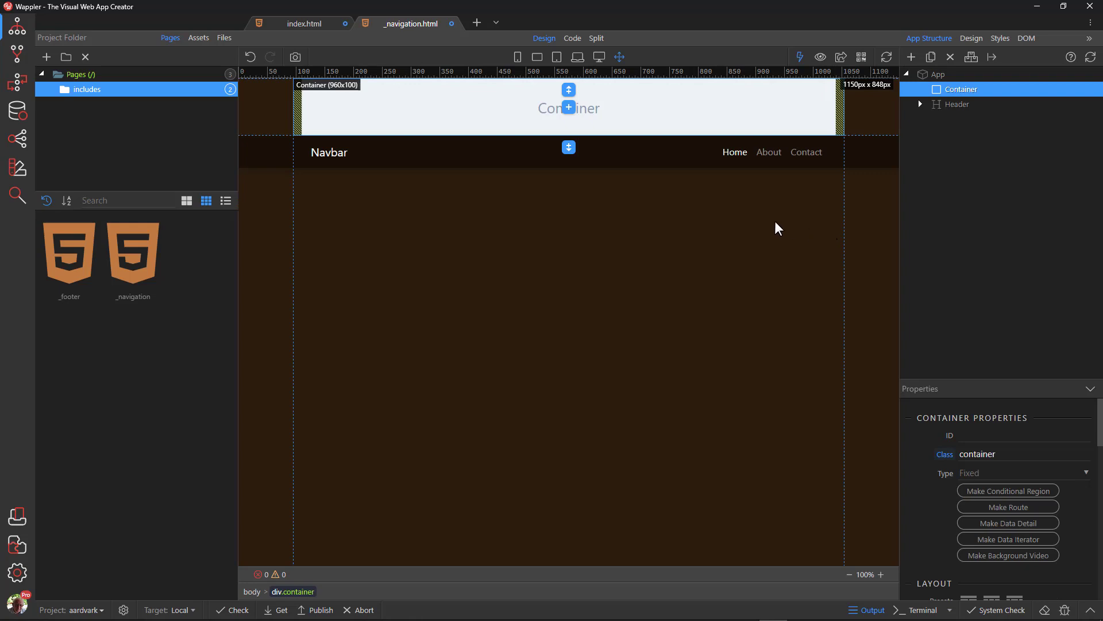
{"action": "left_click", "coordinate": [334, 150]}
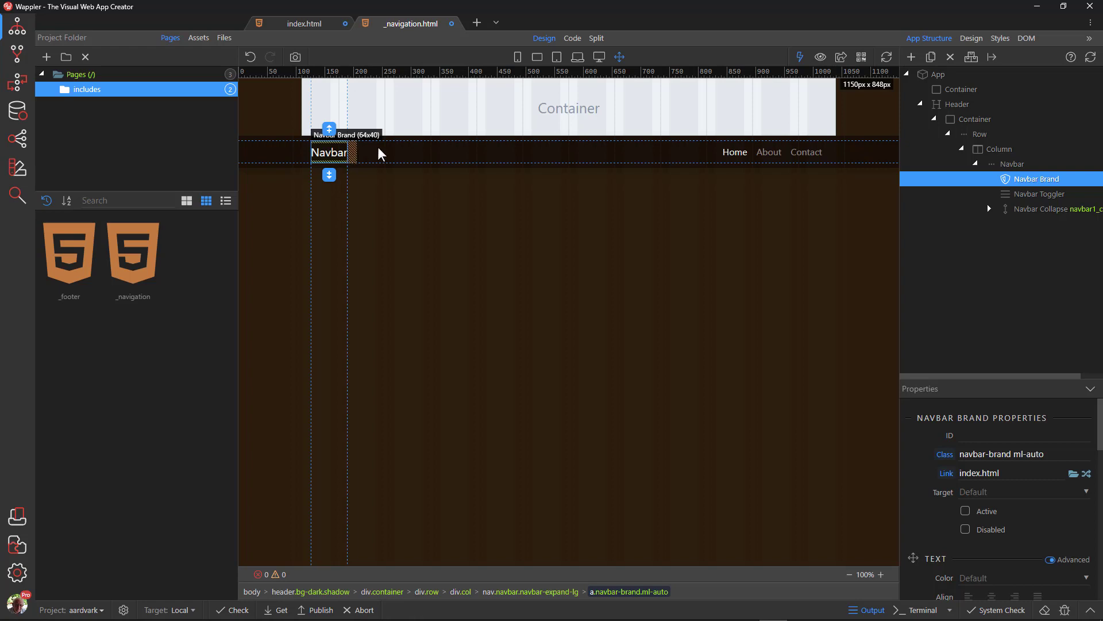
{"action": "left_click", "coordinate": [960, 89]}
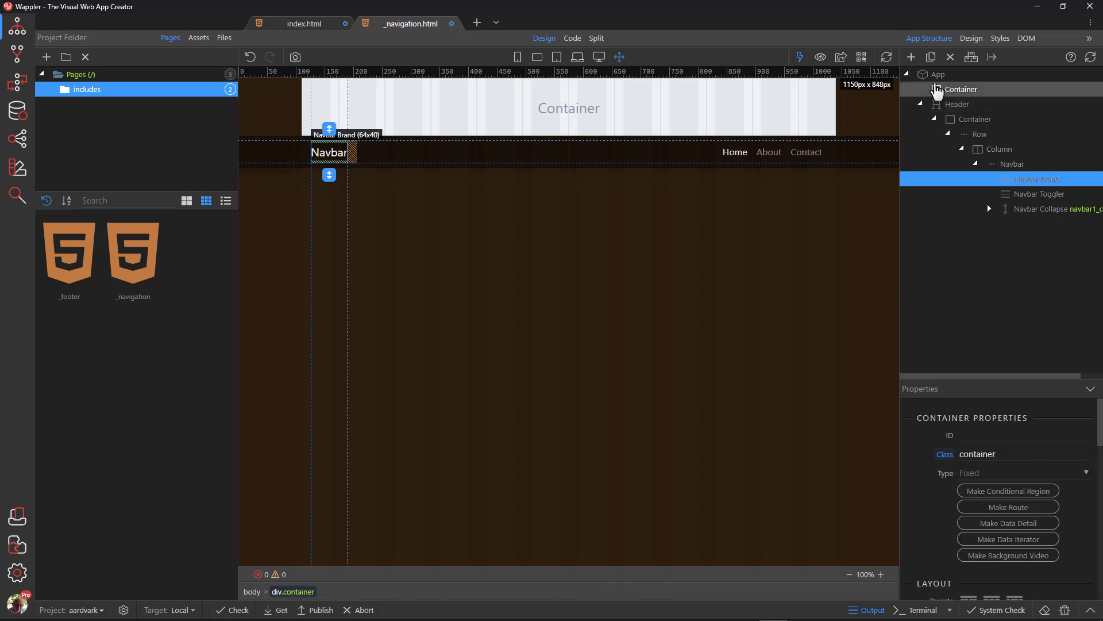
{"action": "left_click", "coordinate": [950, 57]}
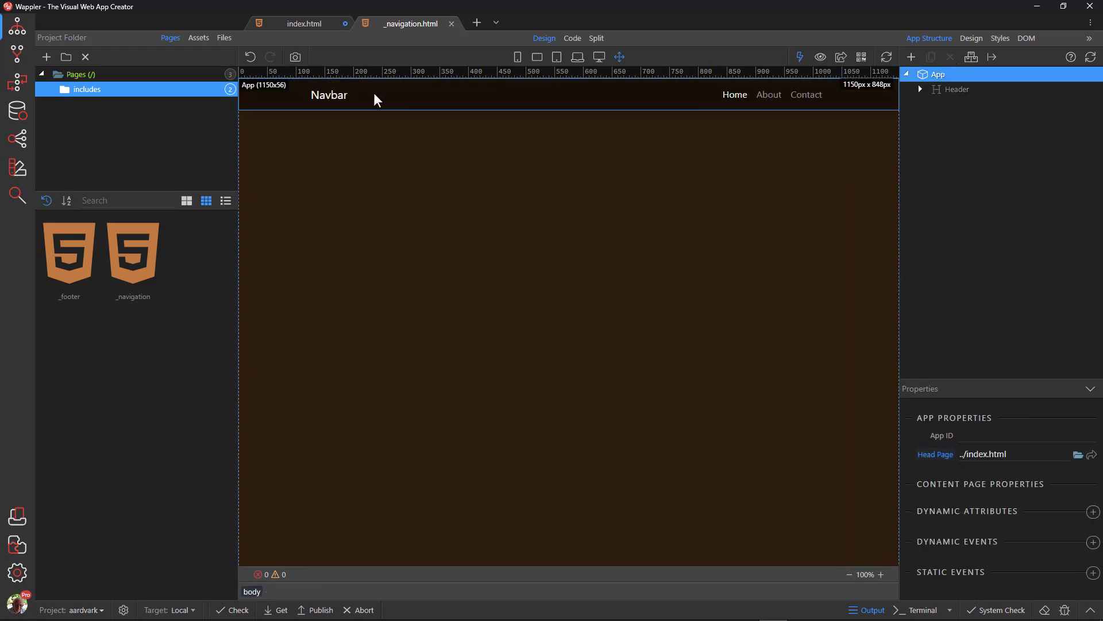
Step: Replace the navbar brand text with "Aardvark"
{"action": "left_click", "coordinate": [342, 94]}
{"action": "double_click", "coordinate": [342, 94]}
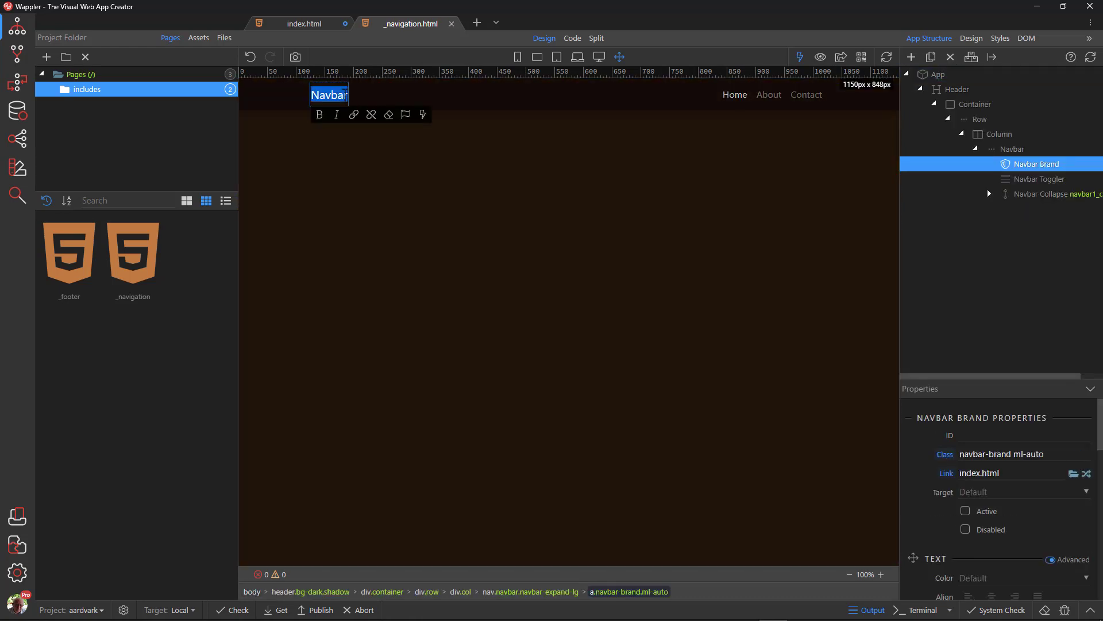
{"action": "key", "text": "BackSpace"}
{"action": "type", "text": "A"}
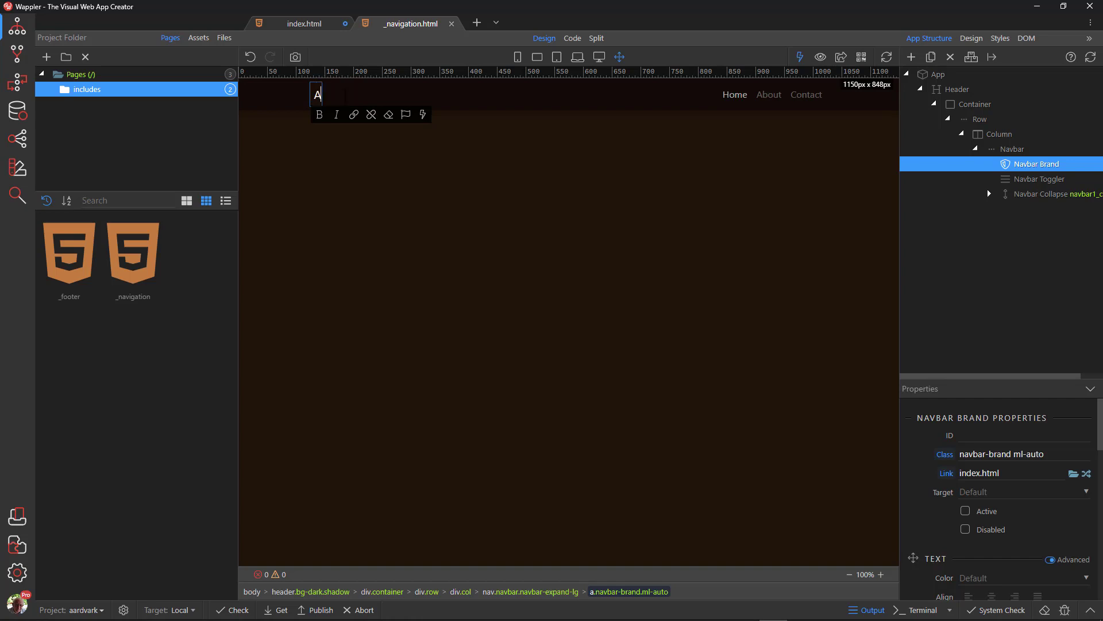
{"action": "type", "text": "ardvark"}
Step: Add an image inside the navbar brand and use logo.png from the assets/images folder as its source
{"action": "right_click", "coordinate": [1006, 166]}
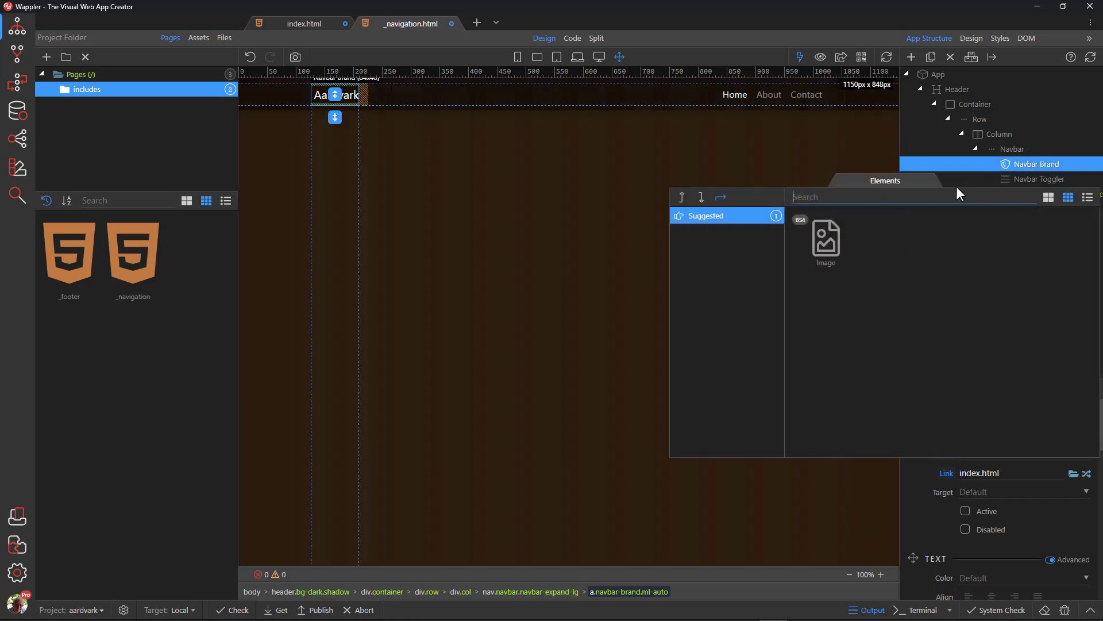
{"action": "left_click", "coordinate": [825, 253]}
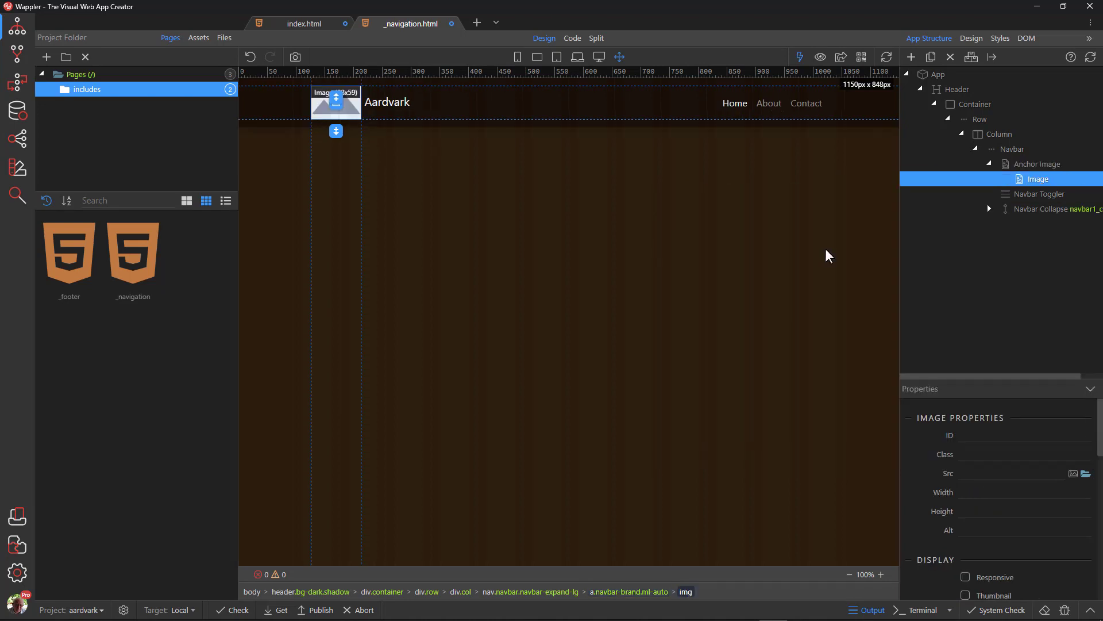
{"action": "left_click", "coordinate": [1072, 474]}
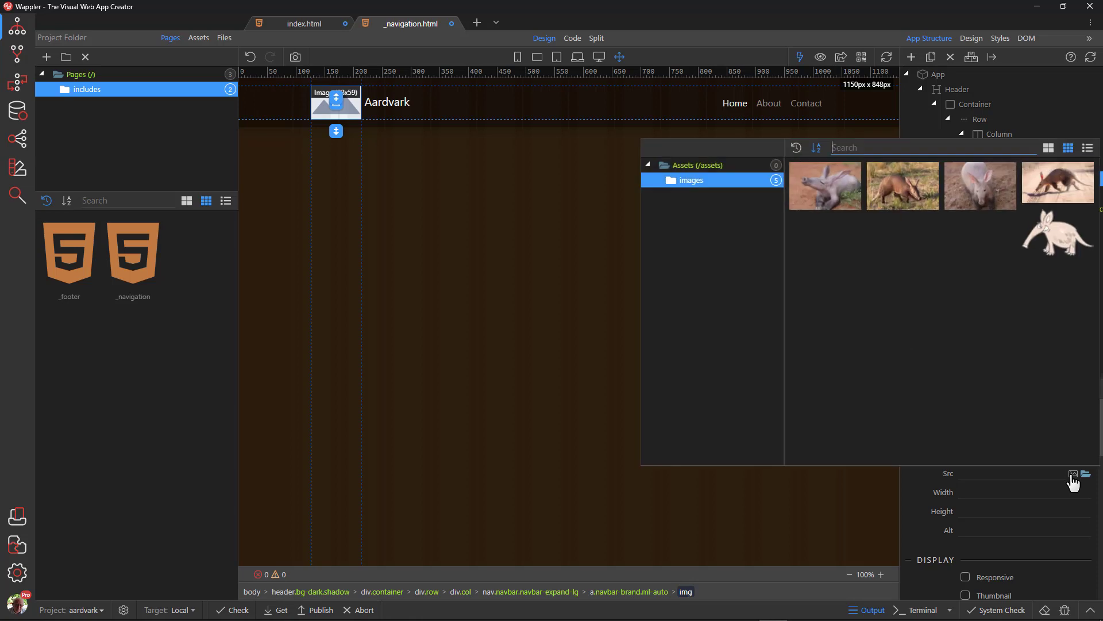
{"action": "left_click", "coordinate": [1063, 234]}
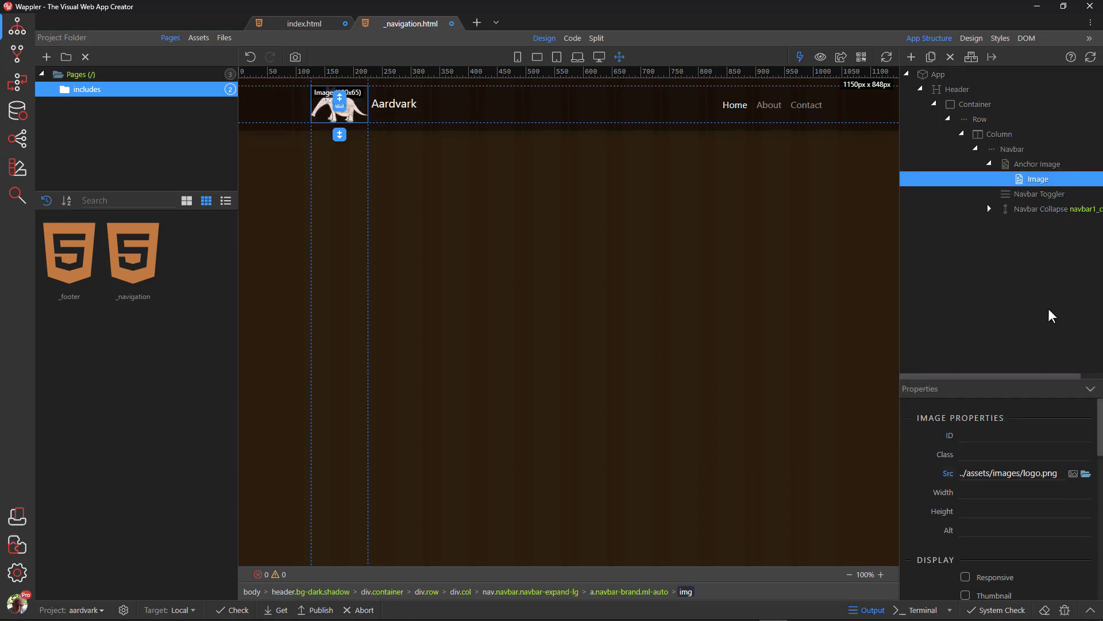
Step: Set the navbar logo's height to 40 and save the navigation page
{"action": "key", "text": "Tab"}
{"action": "type", "text": "40"}
{"action": "left_click", "coordinate": [786, 387]}
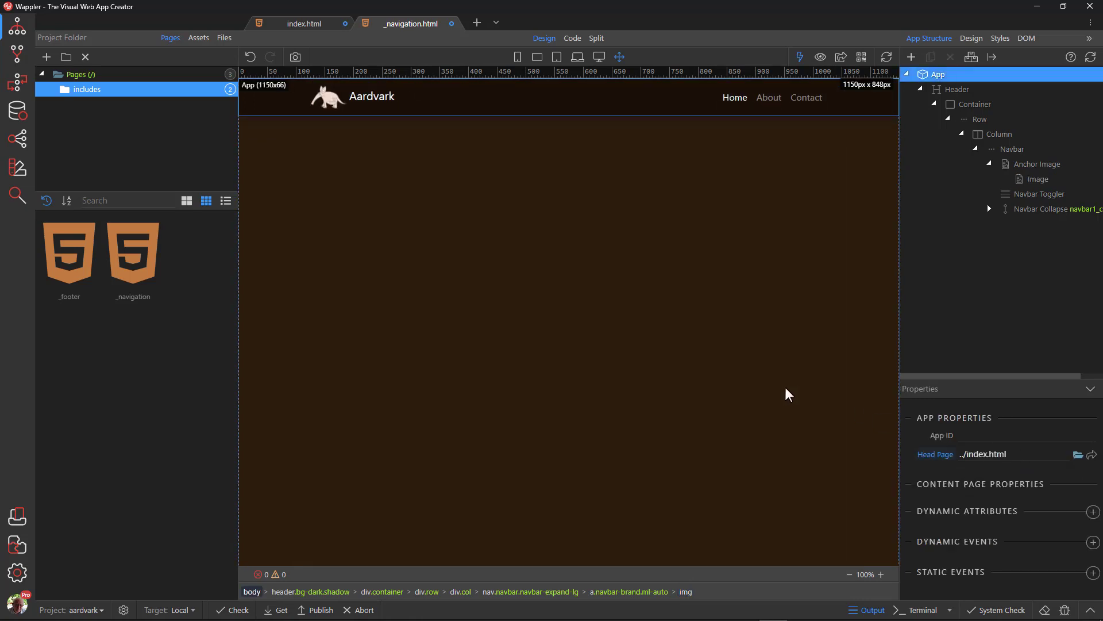
{"action": "key", "text": "ctrl+s"}
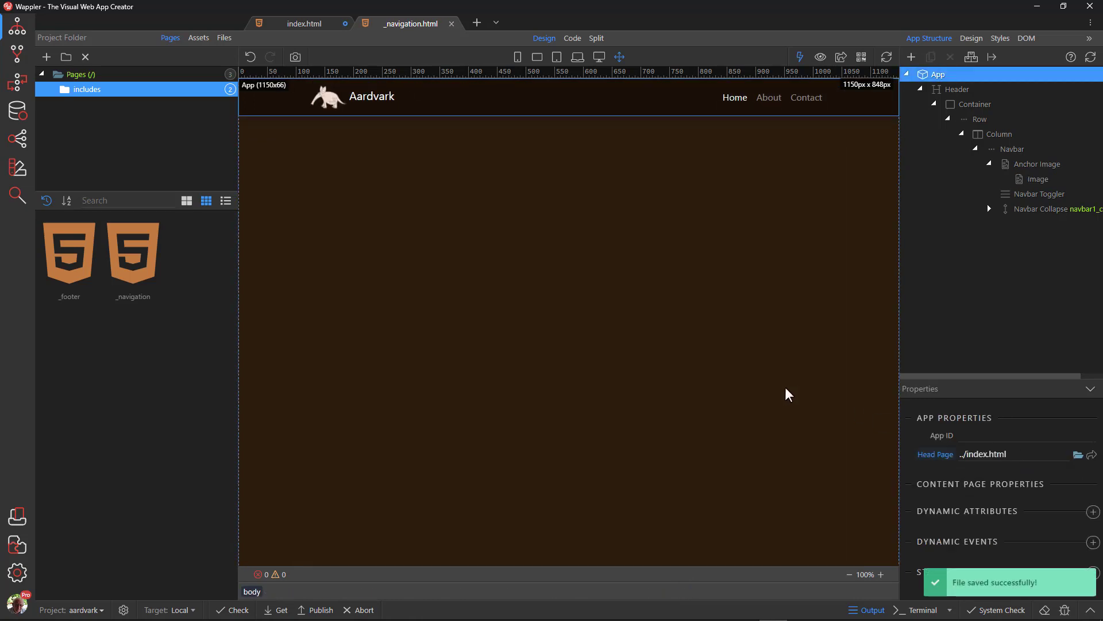
Step: Return to index.html and save the page
{"action": "left_click", "coordinate": [301, 26]}
{"action": "left_click", "coordinate": [330, 237]}
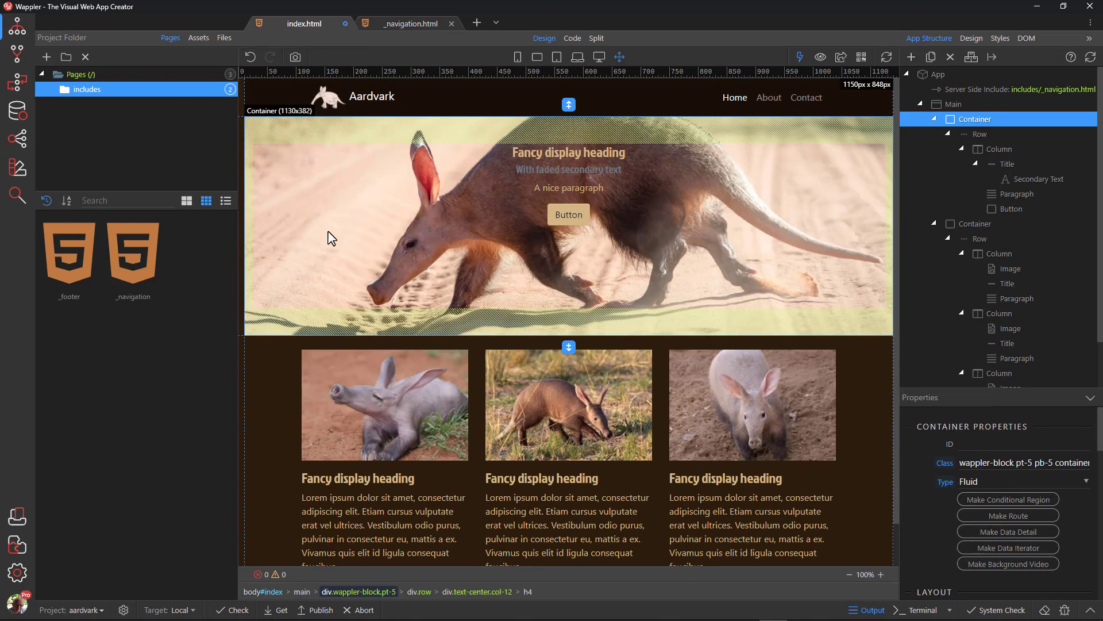
{"action": "key", "text": "ctrl+s"}
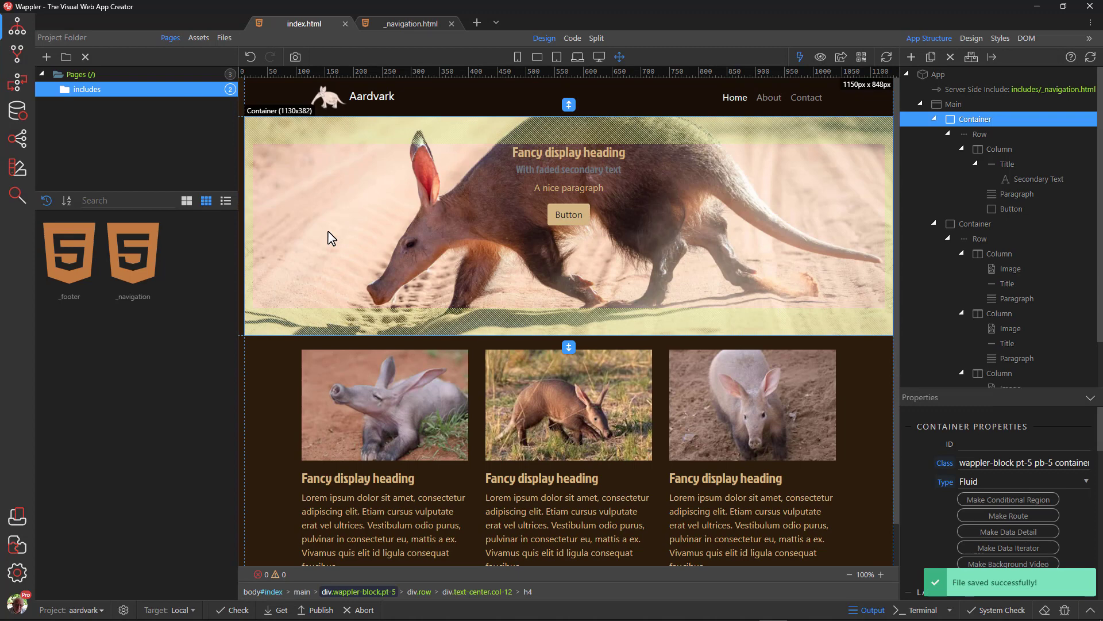
Step: Preview the site live and follow the About, Contact and Home links to check the navigation on each page
{"action": "left_click", "coordinate": [819, 58]}
{"action": "left_click", "coordinate": [771, 99]}
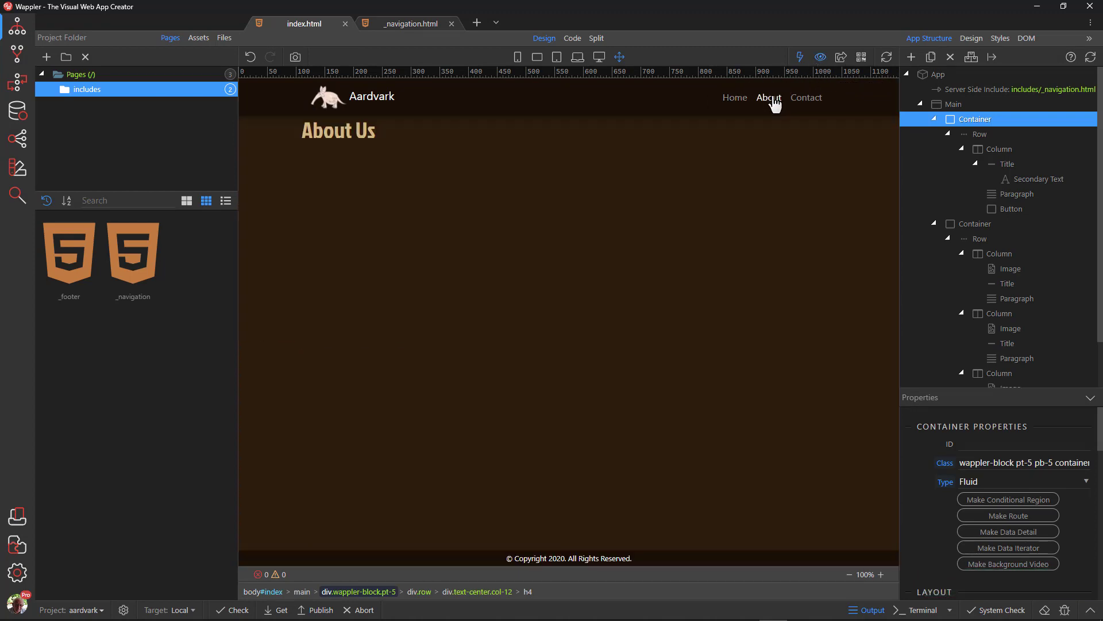
{"action": "left_click", "coordinate": [807, 102]}
{"action": "left_click", "coordinate": [733, 102]}
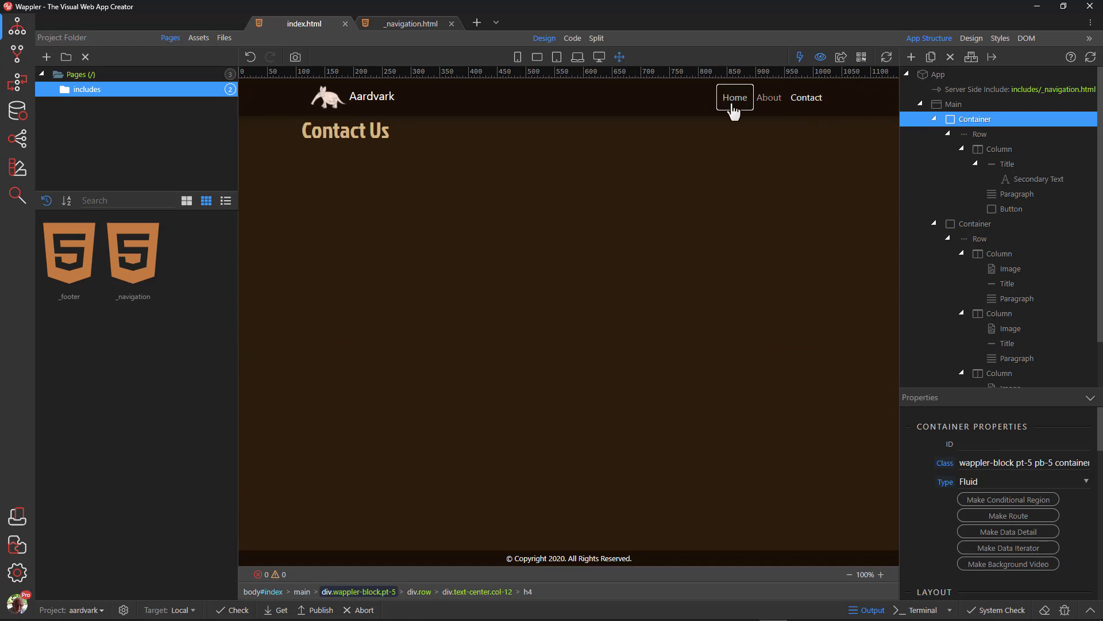